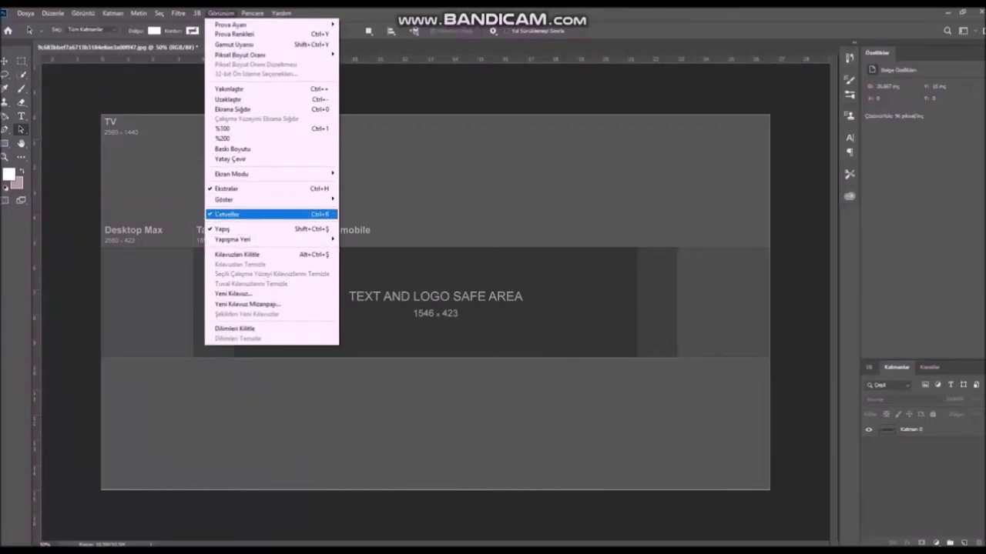
# Show the rulers and add horizontal guides at the canvas top, bottom and middle-band edges.
pyautogui.click(231, 214)
pyautogui.moveTo(430, 58); pyautogui.dragTo(431, 114)
pyautogui.moveTo(462, 60); pyautogui.dragTo(493, 489)
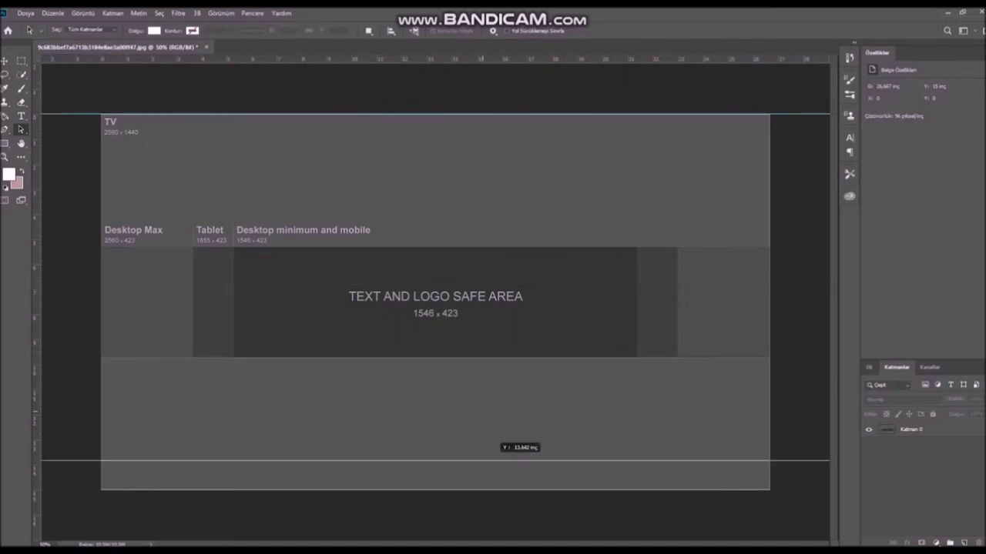
pyautogui.moveTo(462, 59); pyautogui.dragTo(462, 247)
pyautogui.moveTo(462, 59); pyautogui.dragTo(437, 359)
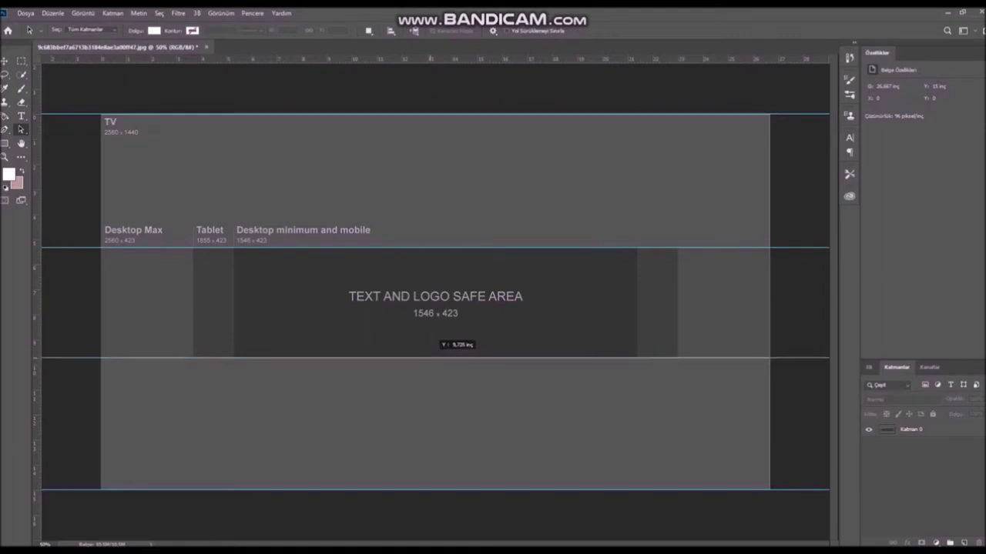
# Add vertical guides at both canvas edges, both Tablet edges and both safe-area edges.
pyautogui.moveTo(36, 311); pyautogui.dragTo(100, 311)
pyautogui.moveTo(37, 310); pyautogui.dragTo(192, 309)
pyautogui.moveTo(36, 297); pyautogui.dragTo(234, 297)
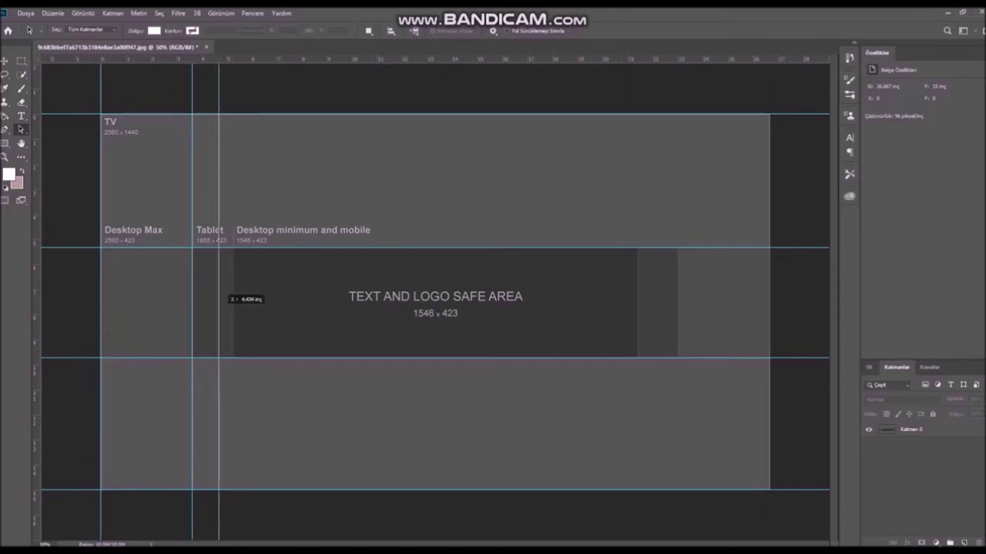
pyautogui.moveTo(36, 285); pyautogui.dragTo(637, 286)
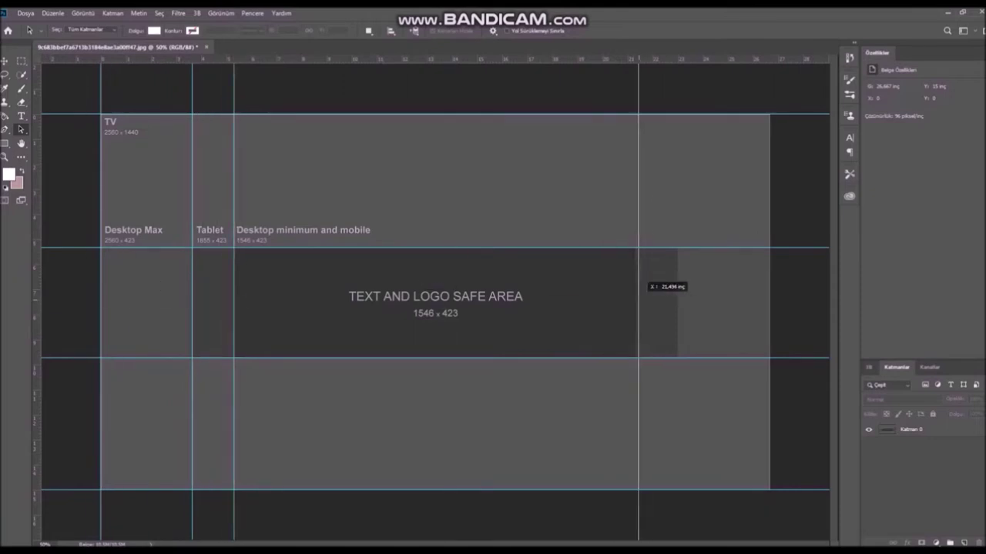
pyautogui.moveTo(638, 286); pyautogui.dragTo(637, 286)
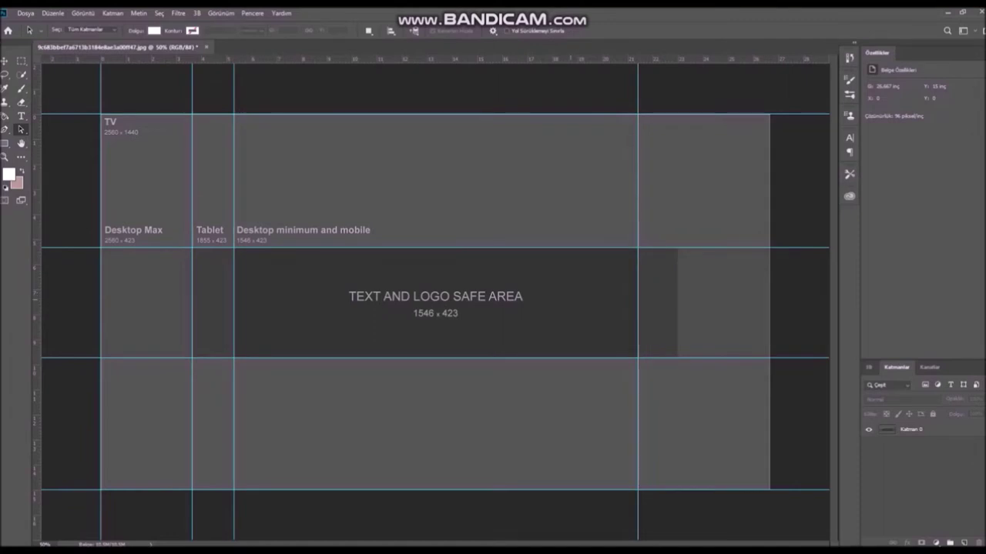
pyautogui.moveTo(37, 300)
pyautogui.mouseDown()
pyautogui.moveTo(495, 301)
pyautogui.moveTo(768, 269)
pyautogui.mouseUp()
pyautogui.moveTo(36, 281)
pyautogui.mouseDown()
pyautogui.moveTo(687, 281)
pyautogui.moveTo(678, 281)
pyautogui.mouseUp()
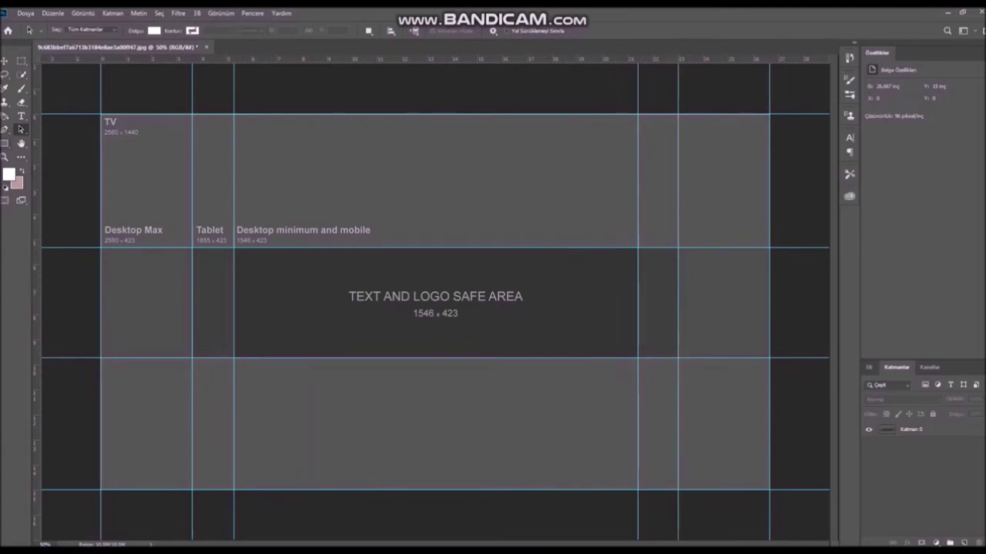
# Draw white rectangles over the areas above and below the middle band.
pyautogui.press('u')
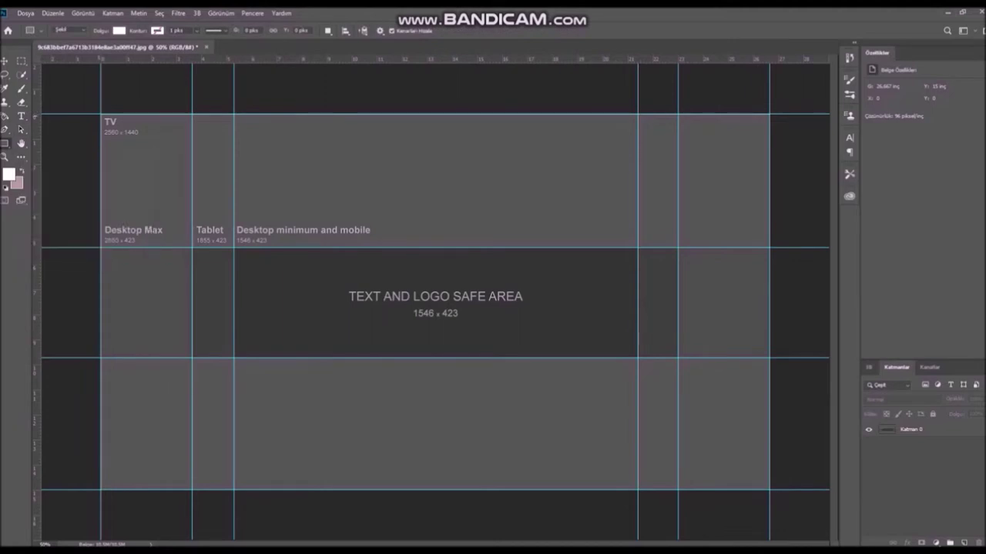
pyautogui.moveTo(100, 114)
pyautogui.mouseDown()
pyautogui.moveTo(781, 247)
pyautogui.moveTo(769, 248)
pyautogui.mouseUp()
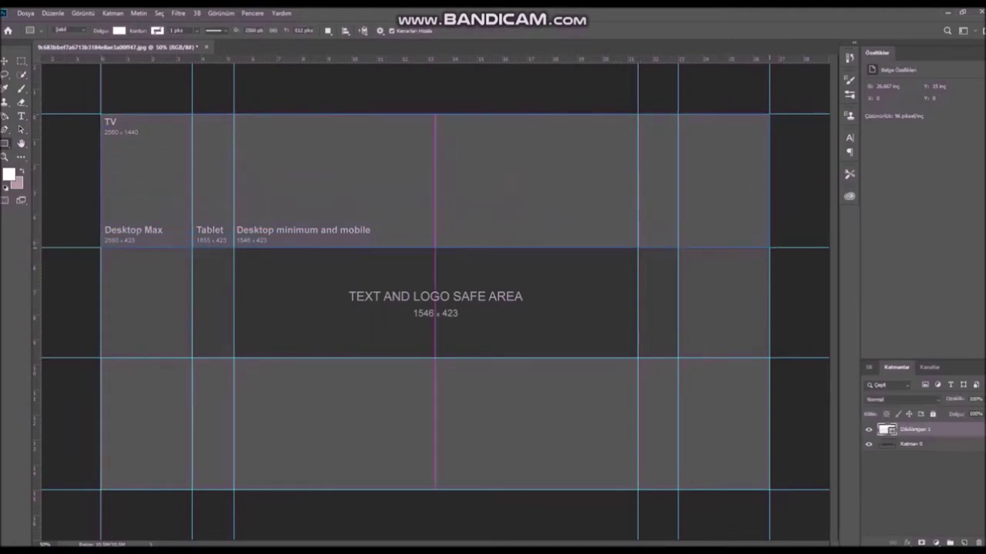
pyautogui.moveTo(100, 358); pyautogui.dragTo(769, 490)
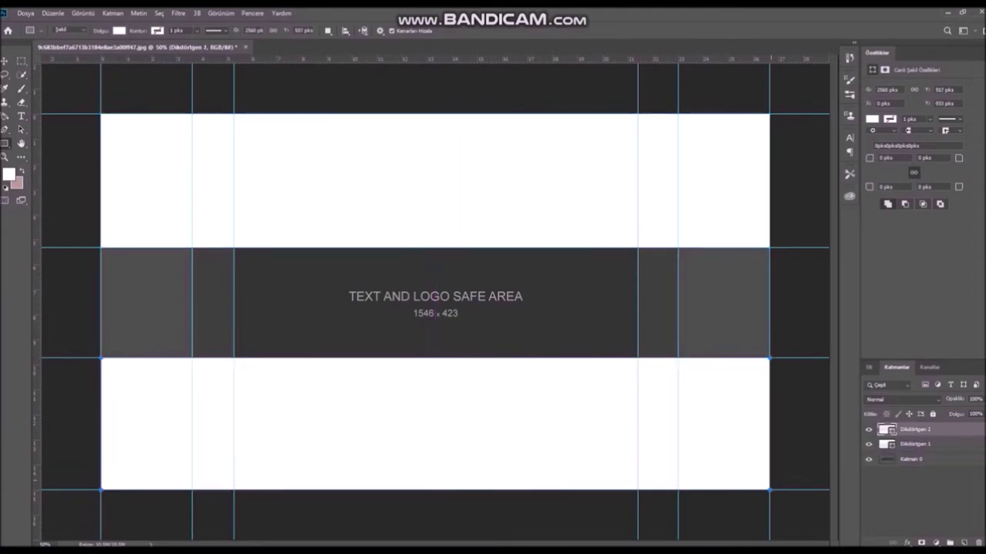
# Link the two rectangle layers, merge them into one shape, and lock it.
pyautogui.keyDown('shift'); pyautogui.click(915, 444); pyautogui.keyUp('shift')
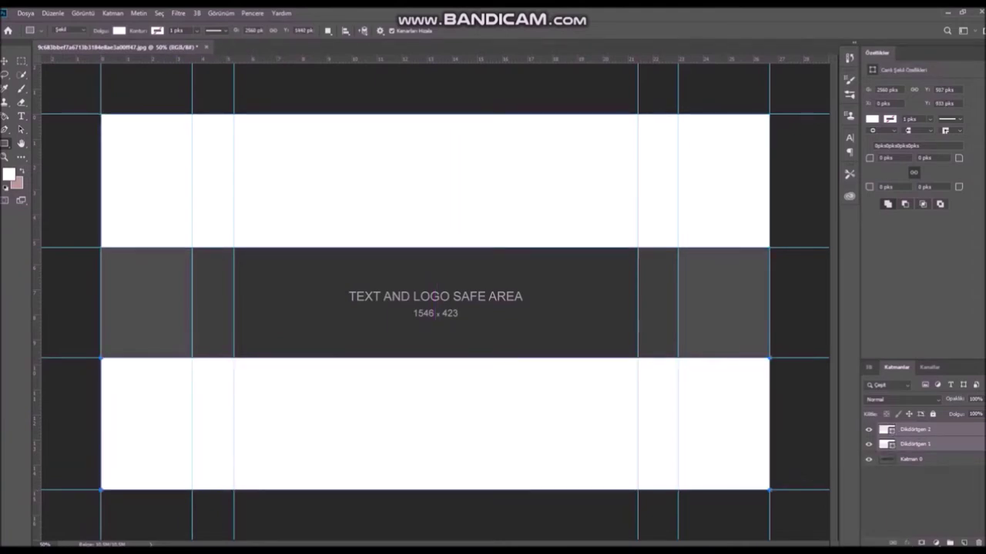
pyautogui.rightClick(915, 444)
pyautogui.click(901, 217)
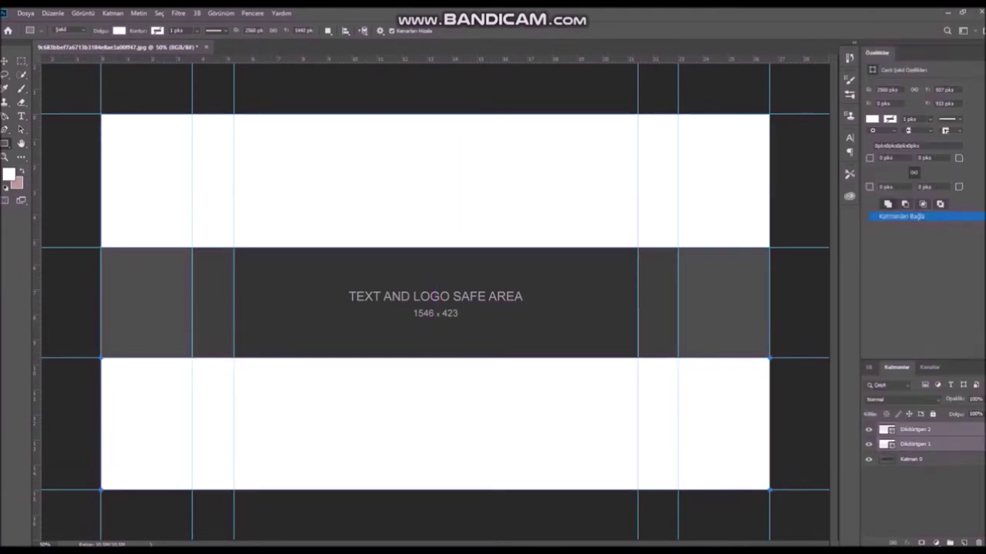
pyautogui.rightClick(916, 444)
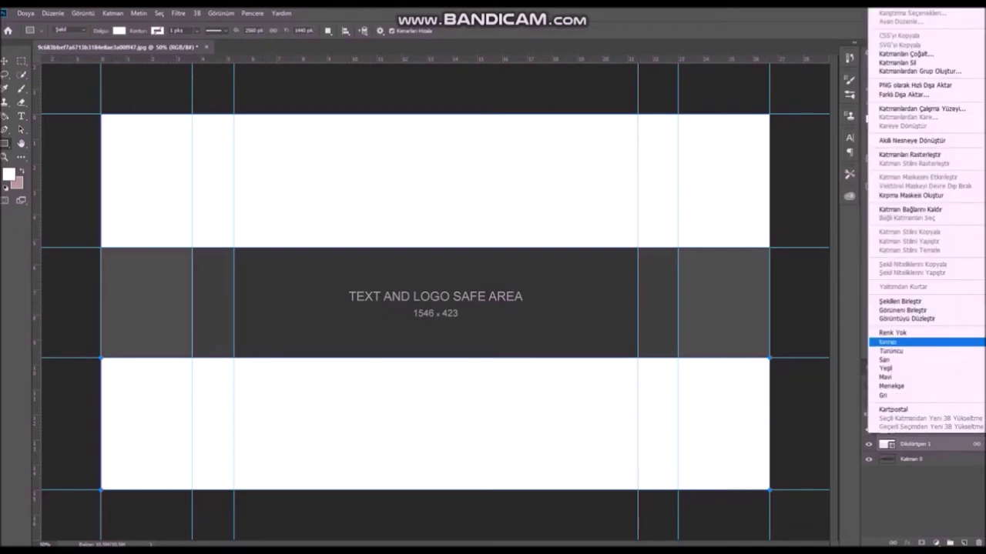
pyautogui.click(899, 301)
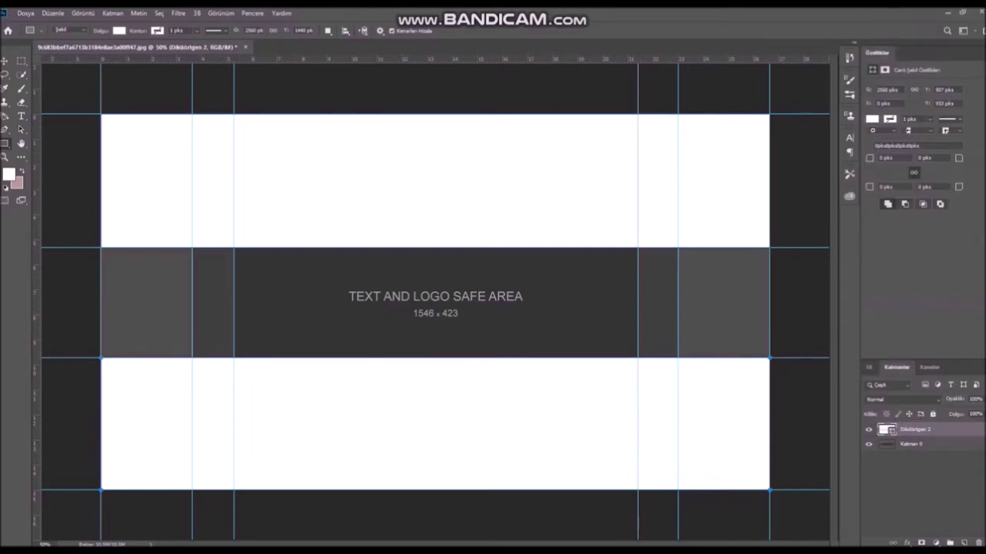
pyautogui.click(933, 414)
# Lock the Katman 0 template layer and place the blue gradient image linked over the middle band.
pyautogui.click(911, 444)
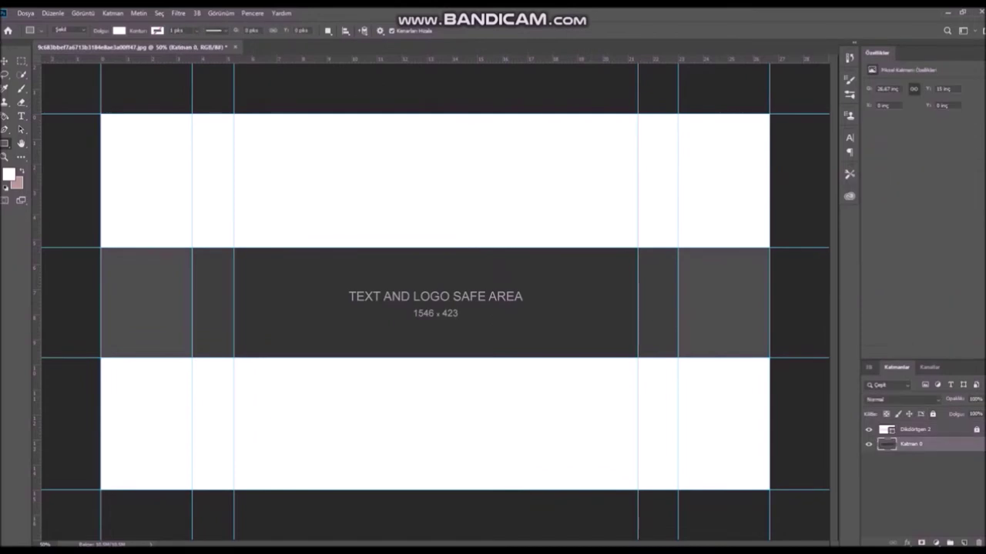
pyautogui.click(932, 414)
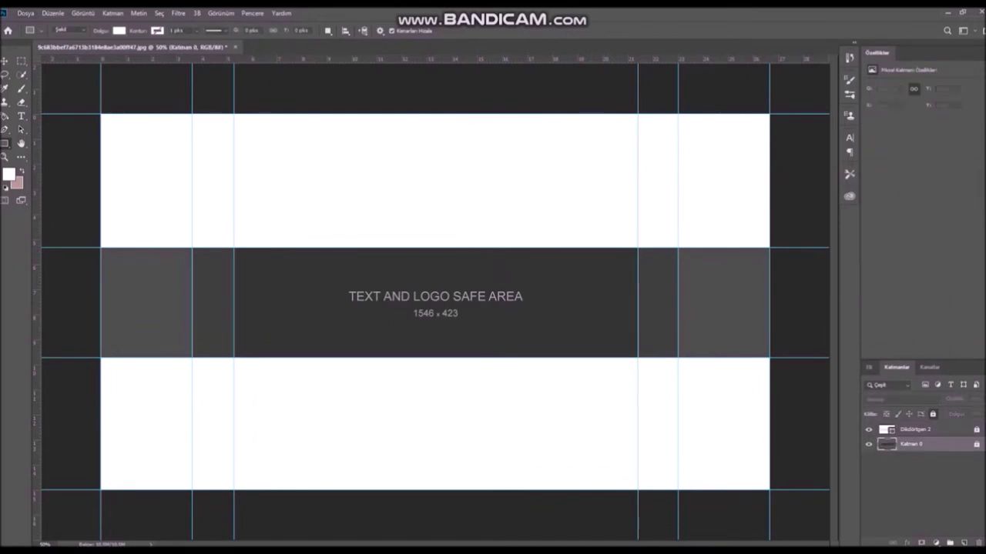
pyautogui.click(26, 13)
pyautogui.click(54, 218)
pyautogui.doubleClick(316, 98)
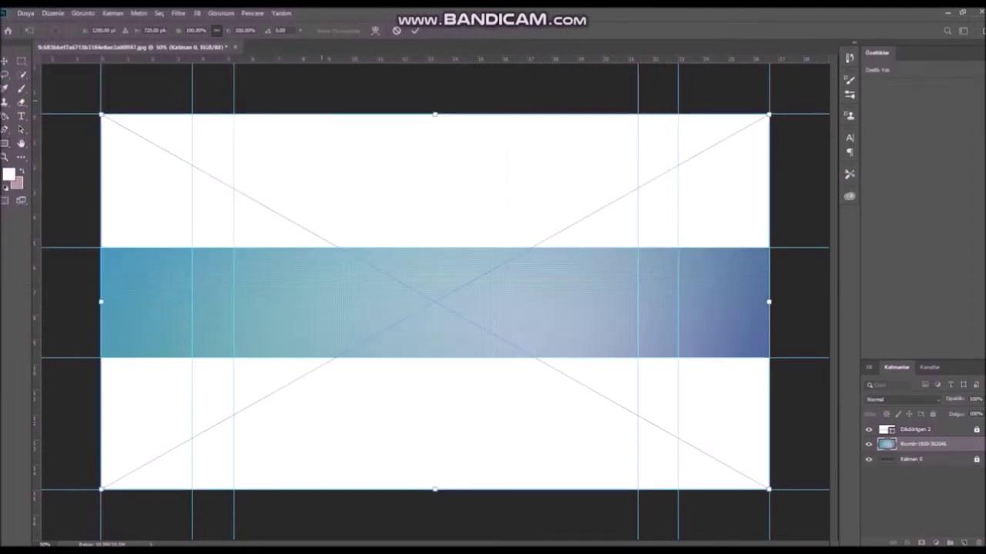
pyautogui.press('Return')
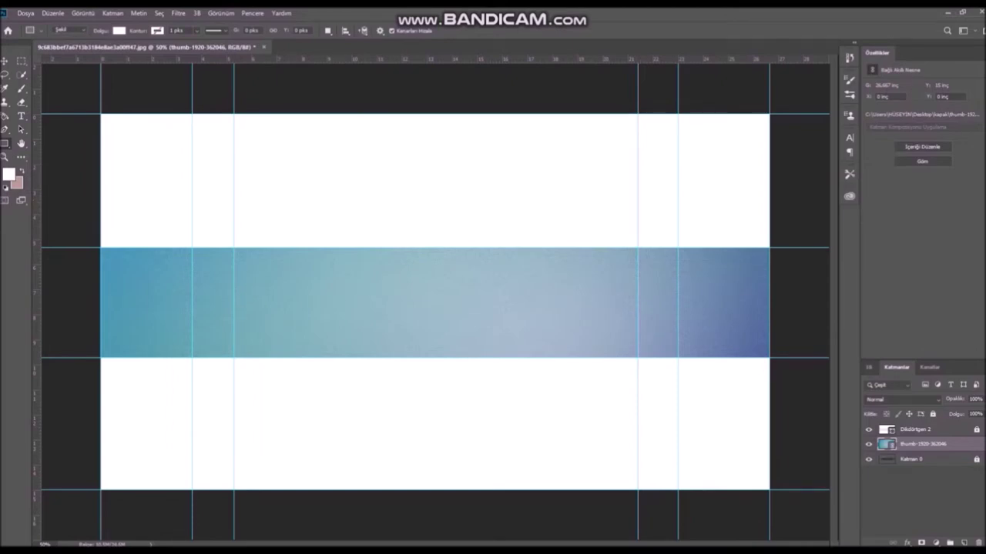
pyautogui.click(26, 13)
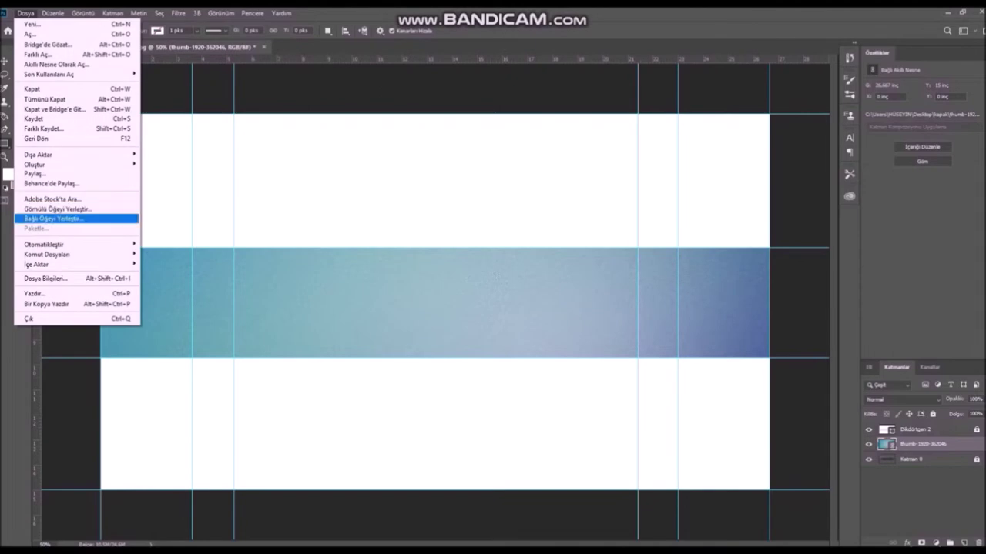
# Place the FOREST game icon, scaled down, at the blue band's left end.
pyautogui.click(46, 218)
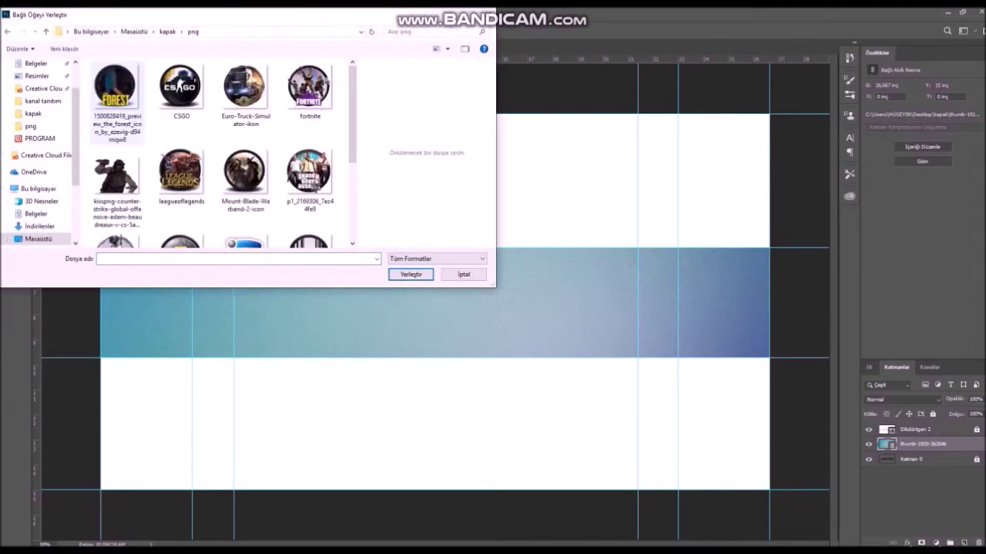
pyautogui.doubleClick(115, 89)
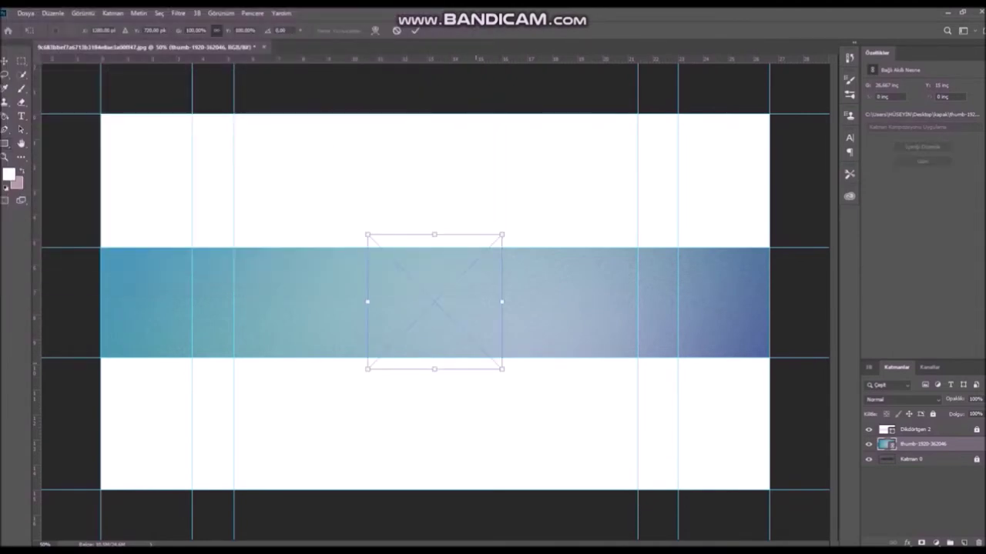
pyautogui.moveTo(501, 369); pyautogui.dragTo(426, 299)
pyautogui.moveTo(408, 248); pyautogui.dragTo(233, 252)
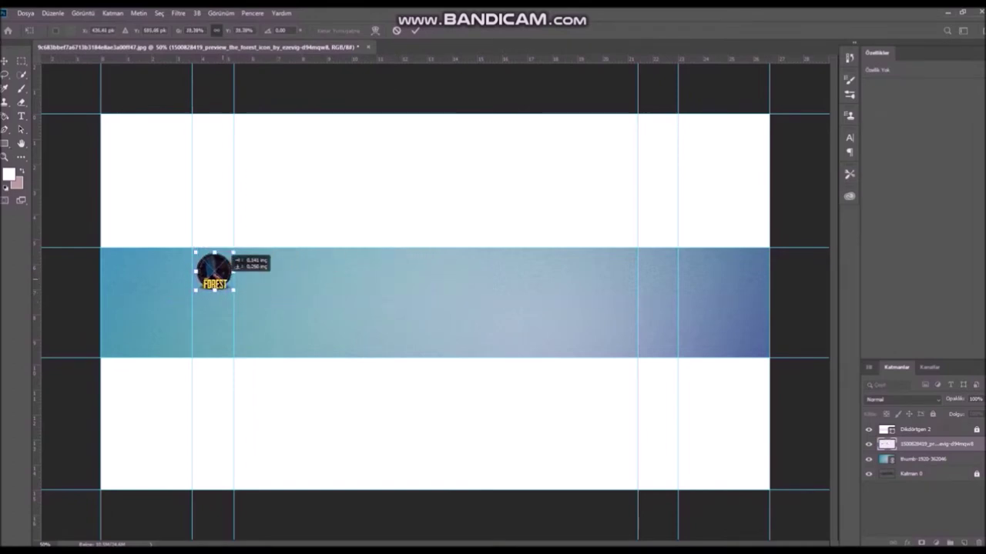
pyautogui.moveTo(233, 253)
pyautogui.mouseDown()
pyautogui.moveTo(219, 258)
pyautogui.moveTo(234, 289)
pyautogui.mouseUp()
pyautogui.moveTo(233, 254); pyautogui.dragTo(235, 255)
pyautogui.press('Return')
# Place the Euro Truck Simulator icon at 40% size below the FOREST icon.
pyautogui.click(25, 13)
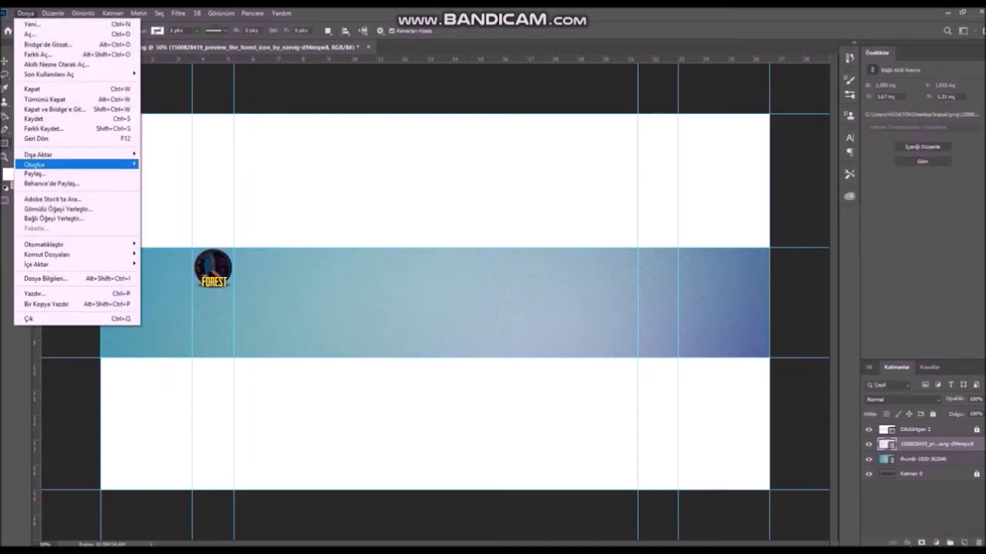
pyautogui.click(47, 218)
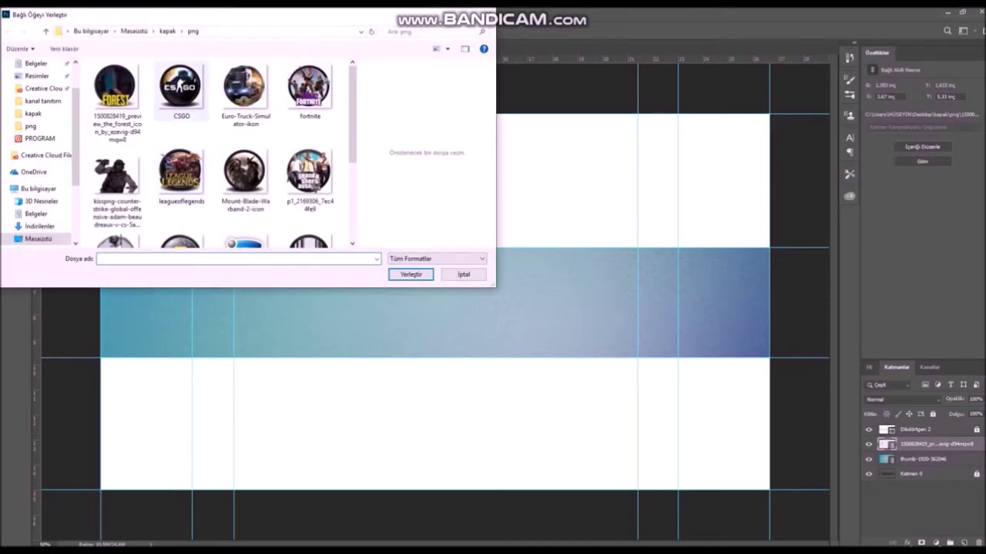
pyautogui.doubleClick(244, 86)
pyautogui.moveTo(486, 354)
pyautogui.mouseDown()
pyautogui.moveTo(413, 281)
pyautogui.moveTo(215, 323)
pyautogui.moveTo(219, 333)
pyautogui.mouseUp()
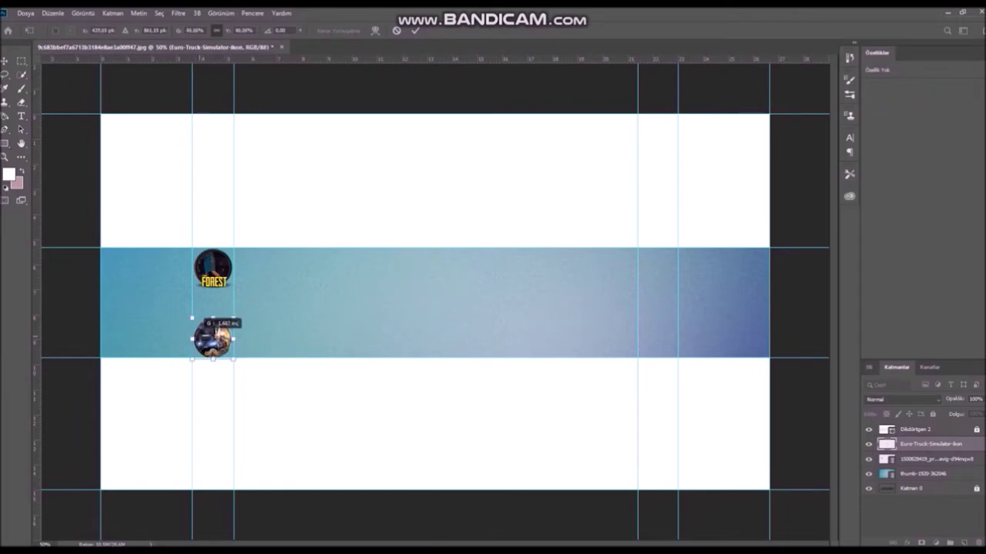
pyautogui.moveTo(195, 320); pyautogui.dragTo(214, 320)
pyautogui.press('Return')
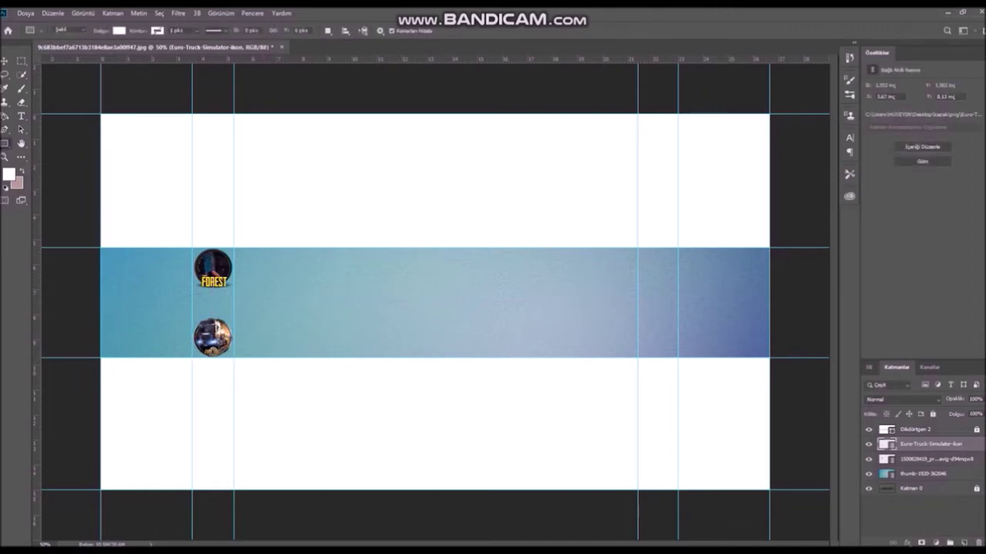
pyautogui.click(26, 13)
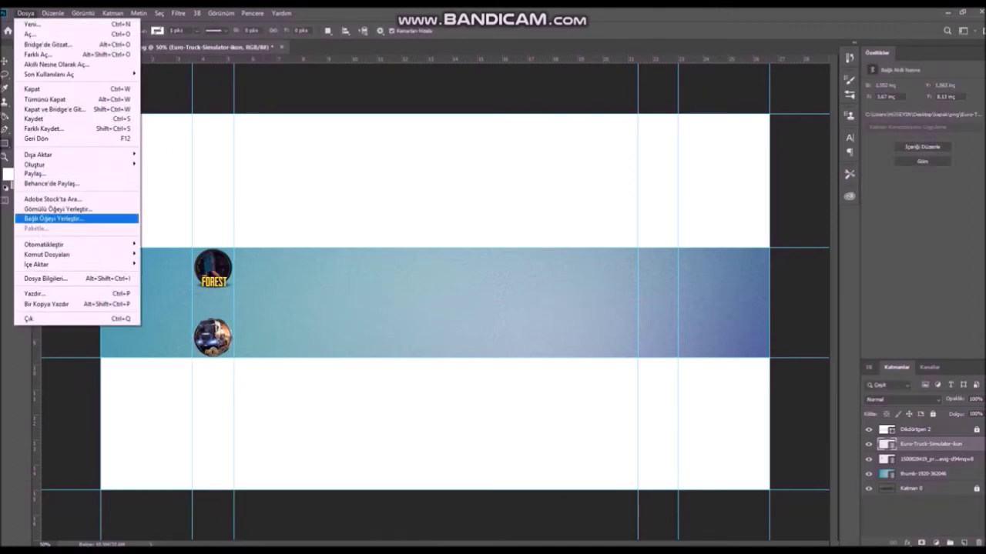
# Place the CSGO icon, scaled down, beside the Forest icon.
pyautogui.click(46, 215)
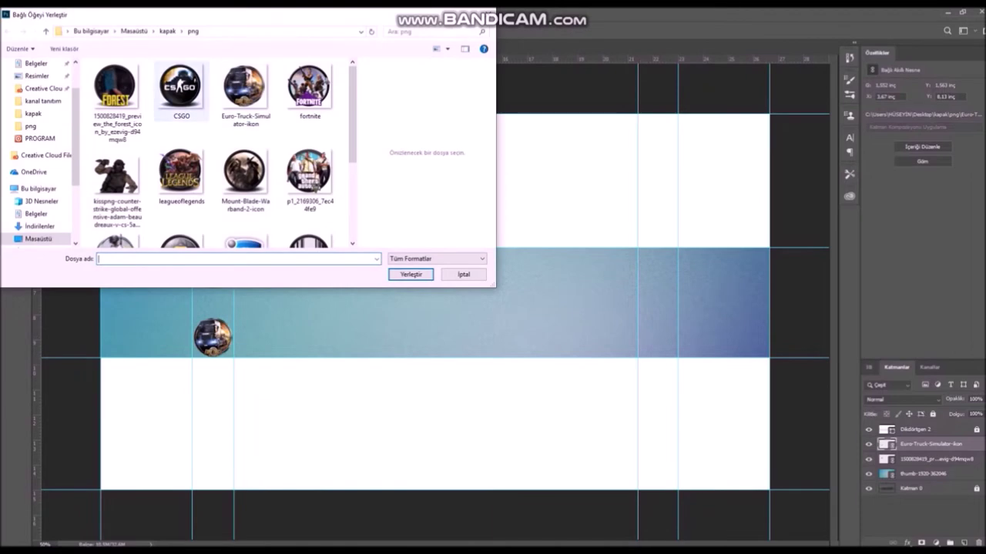
pyautogui.doubleClick(181, 91)
pyautogui.moveTo(524, 392)
pyautogui.mouseDown()
pyautogui.moveTo(400, 288)
pyautogui.moveTo(266, 271)
pyautogui.moveTo(278, 290)
pyautogui.moveTo(264, 269)
pyautogui.moveTo(283, 249)
pyautogui.moveTo(284, 269)
pyautogui.mouseUp()
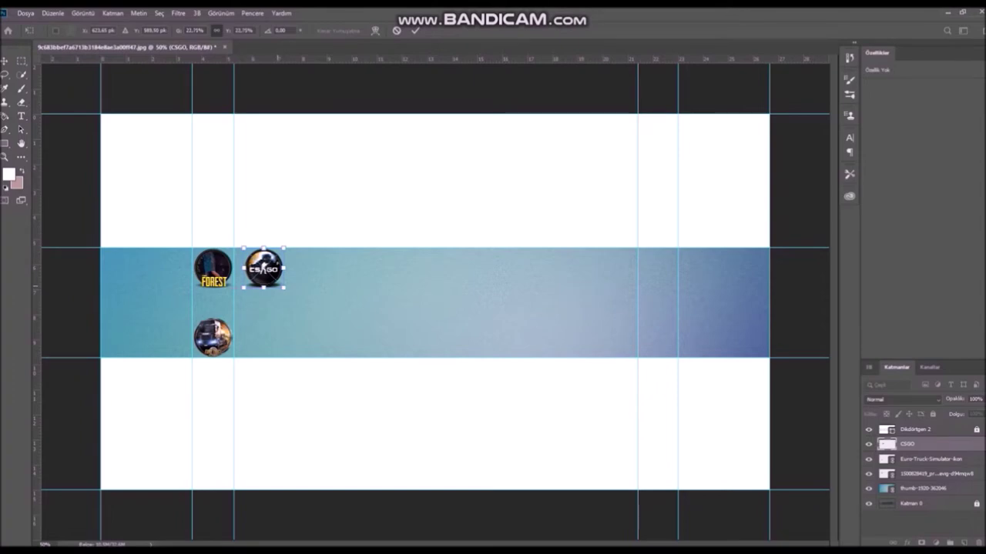
pyautogui.press('Return')
# Place the GTA icon beside the truck icon, sized to match the other icons.
pyautogui.click(25, 13)
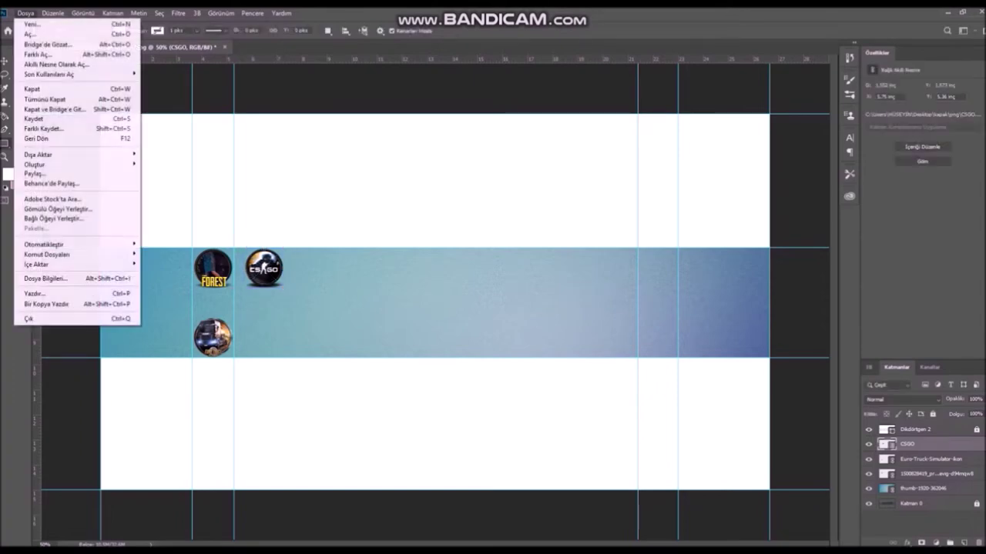
pyautogui.click(52, 217)
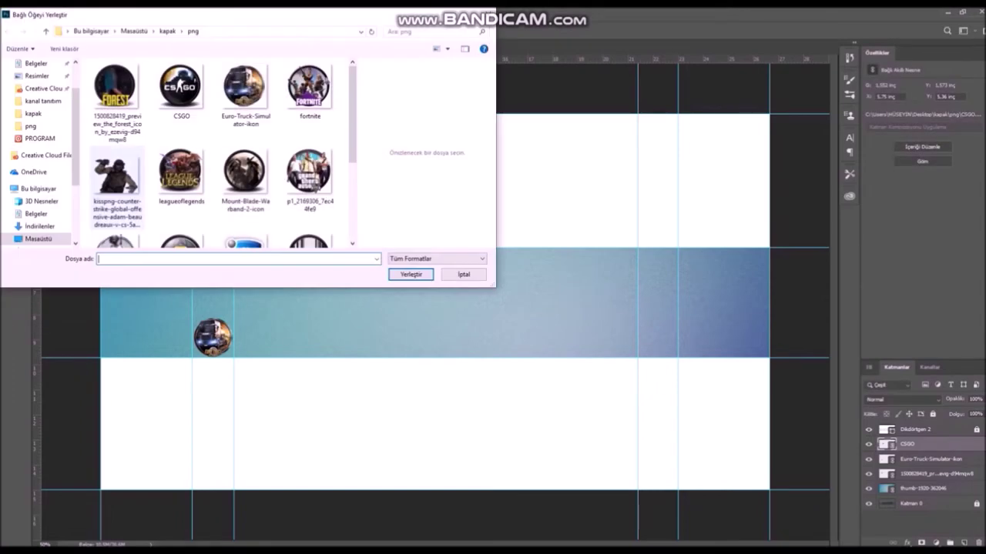
pyautogui.moveTo(244, 174)
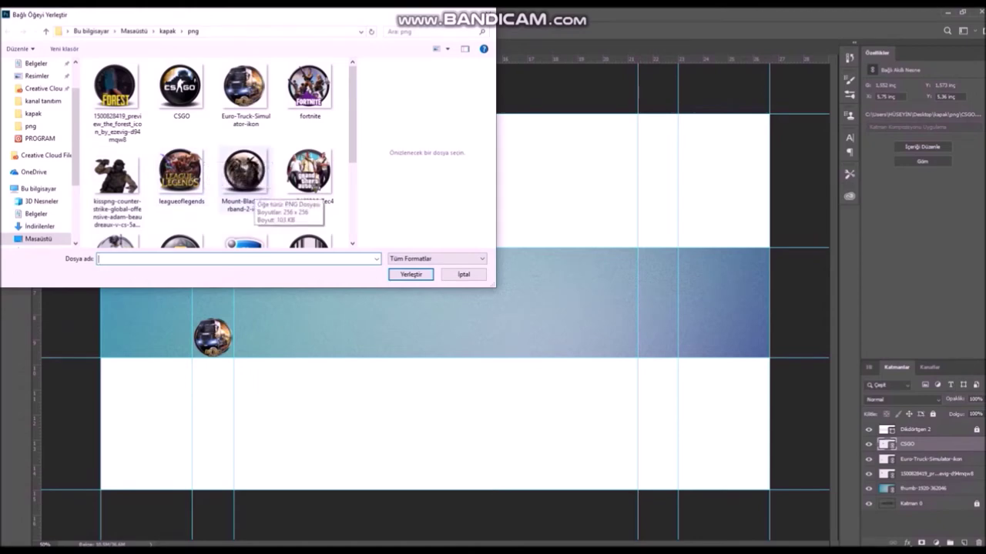
pyautogui.doubleClick(308, 171)
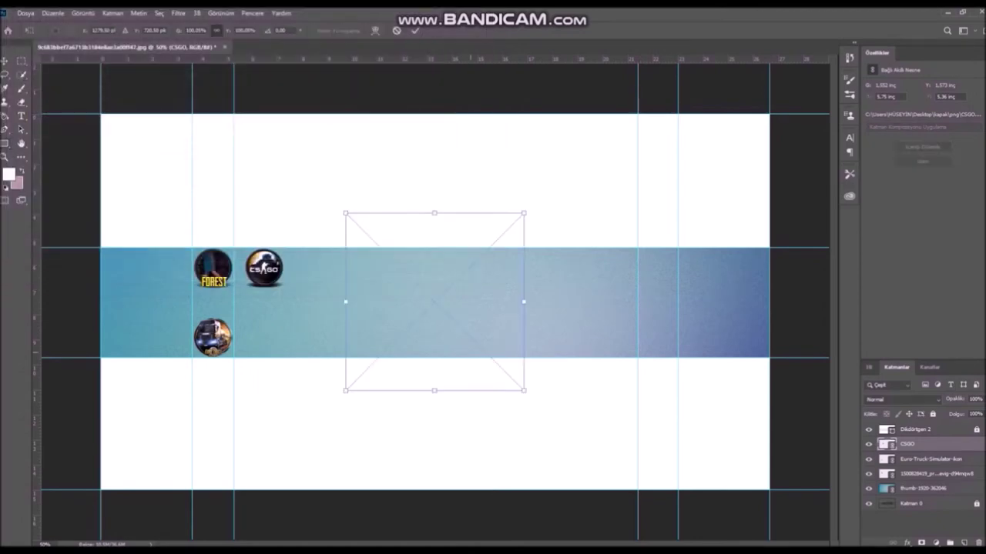
pyautogui.moveTo(524, 391)
pyautogui.mouseDown()
pyautogui.moveTo(415, 287)
pyautogui.moveTo(274, 333)
pyautogui.mouseUp()
pyautogui.moveTo(319, 358); pyautogui.dragTo(280, 322)
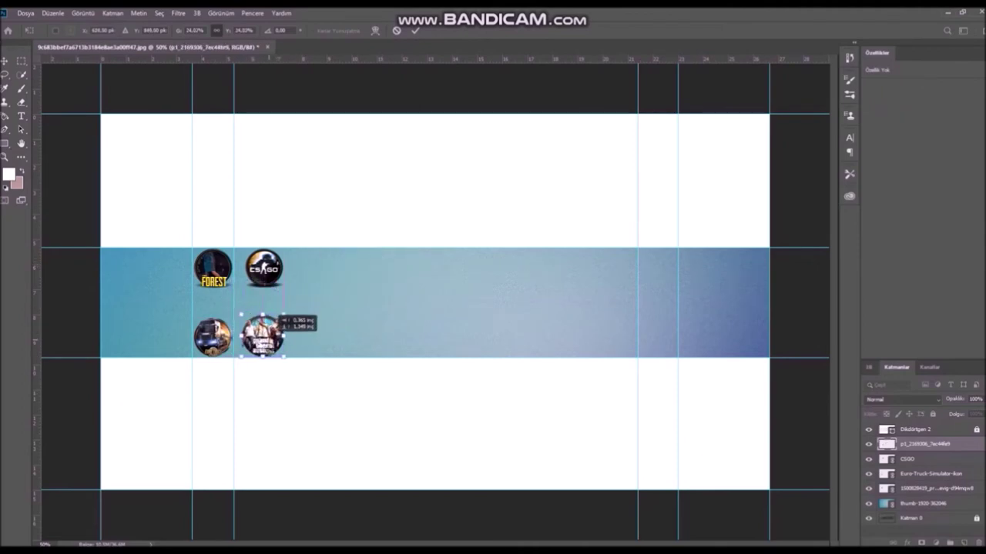
pyautogui.moveTo(284, 314); pyautogui.dragTo(280, 337)
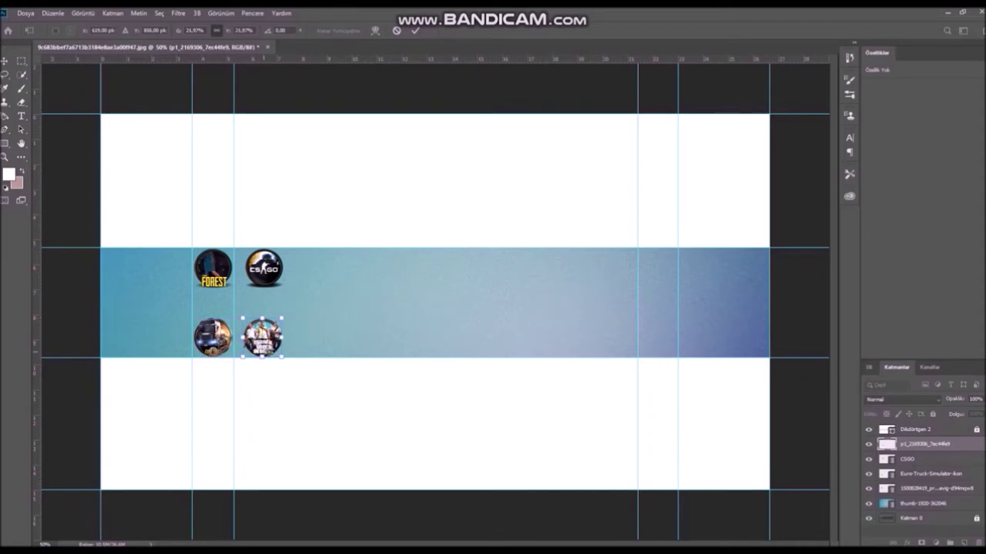
pyautogui.click(281, 337)
pyautogui.moveTo(241, 336); pyautogui.dragTo(244, 336)
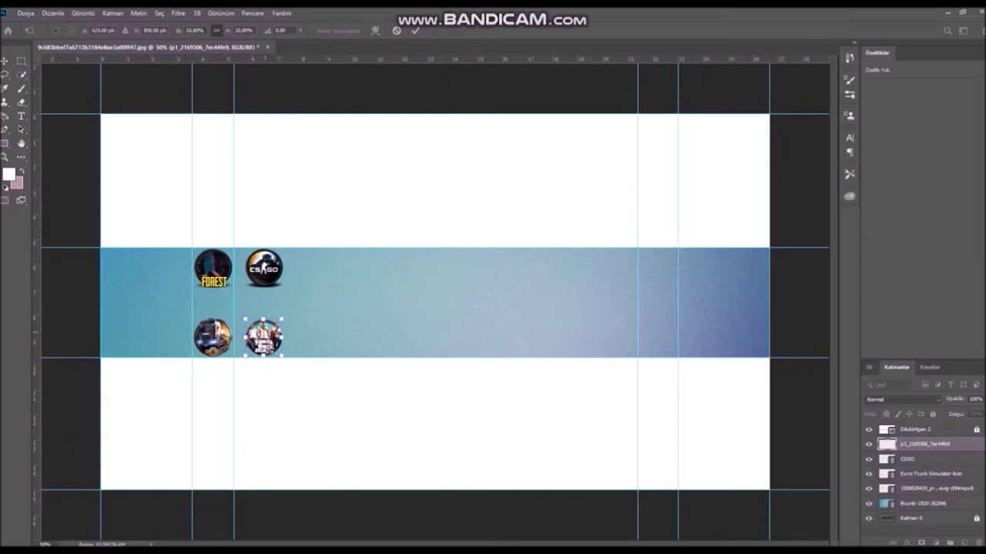
pyautogui.press('Return')
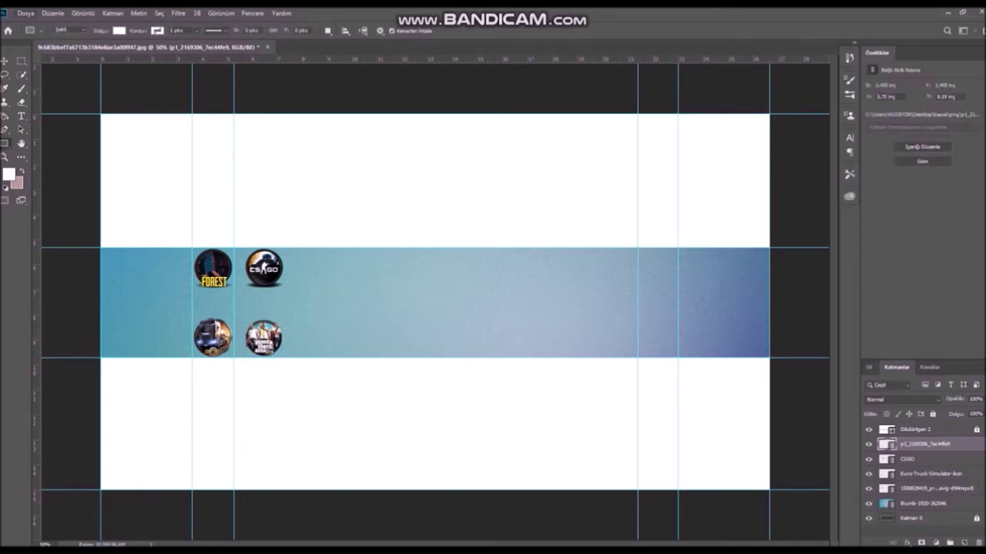
# Place the Fortnite icon, scaled down, beside CSGO in the top row.
pyautogui.click(26, 13)
pyautogui.click(54, 217)
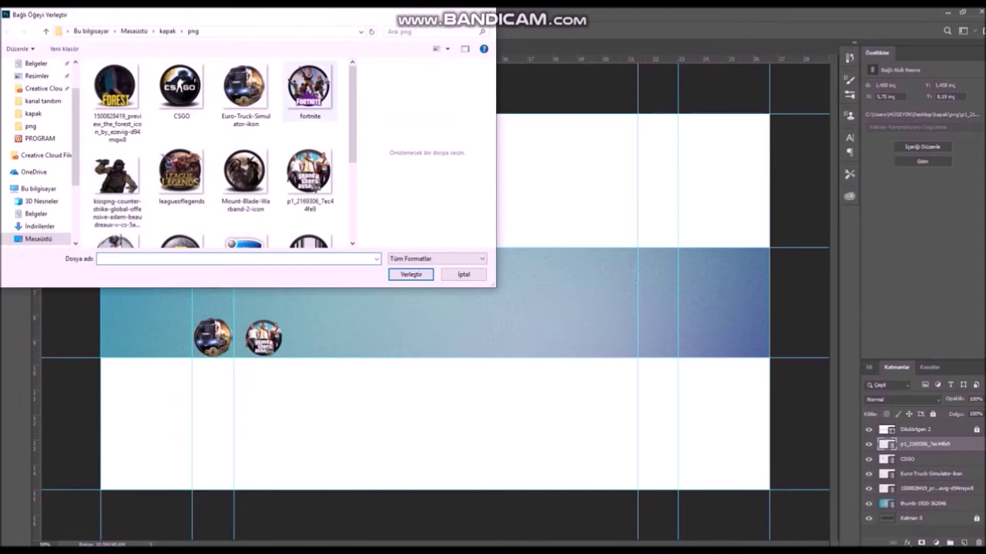
pyautogui.doubleClick(309, 88)
pyautogui.moveTo(523, 390)
pyautogui.mouseDown()
pyautogui.moveTo(471, 286)
pyautogui.moveTo(420, 278)
pyautogui.mouseUp()
pyautogui.moveTo(426, 331)
pyautogui.mouseDown()
pyautogui.moveTo(331, 266)
pyautogui.moveTo(353, 261)
pyautogui.moveTo(343, 249)
pyautogui.mouseUp()
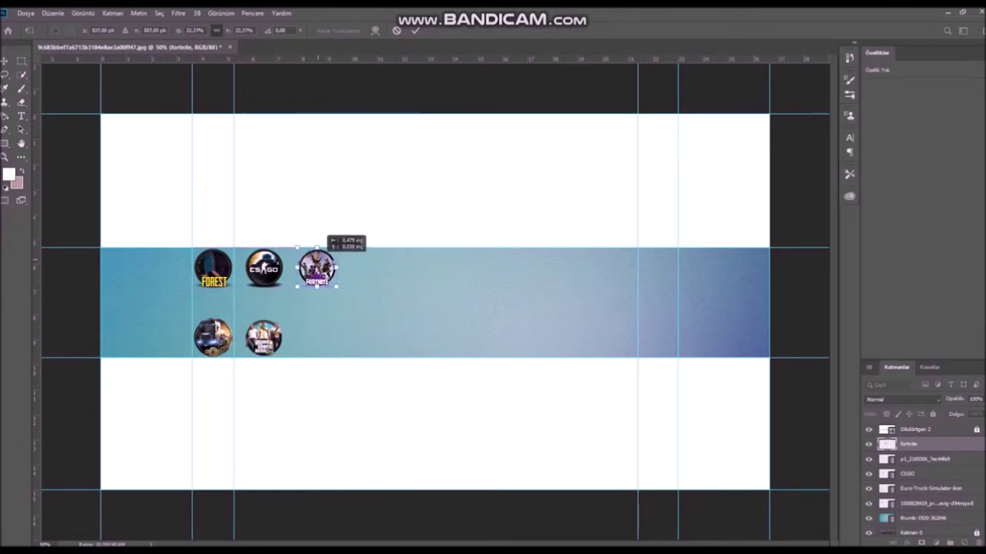
pyautogui.moveTo(326, 266)
pyautogui.mouseDown()
pyautogui.moveTo(336, 268)
pyautogui.moveTo(312, 267)
pyautogui.mouseUp()
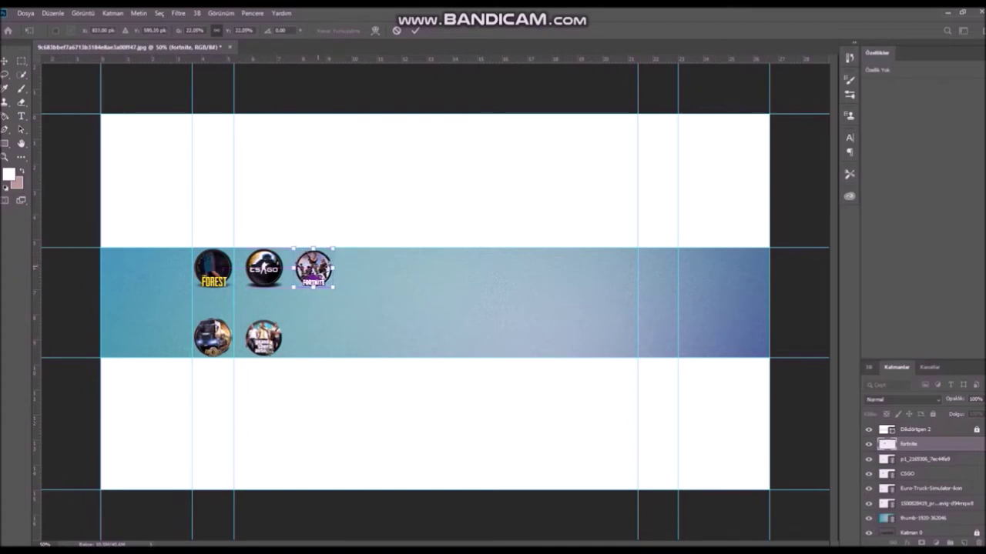
pyautogui.press('Return')
# Place the League of Legends icon, scaled down, beside GTA in the bottom row.
pyautogui.click(25, 13)
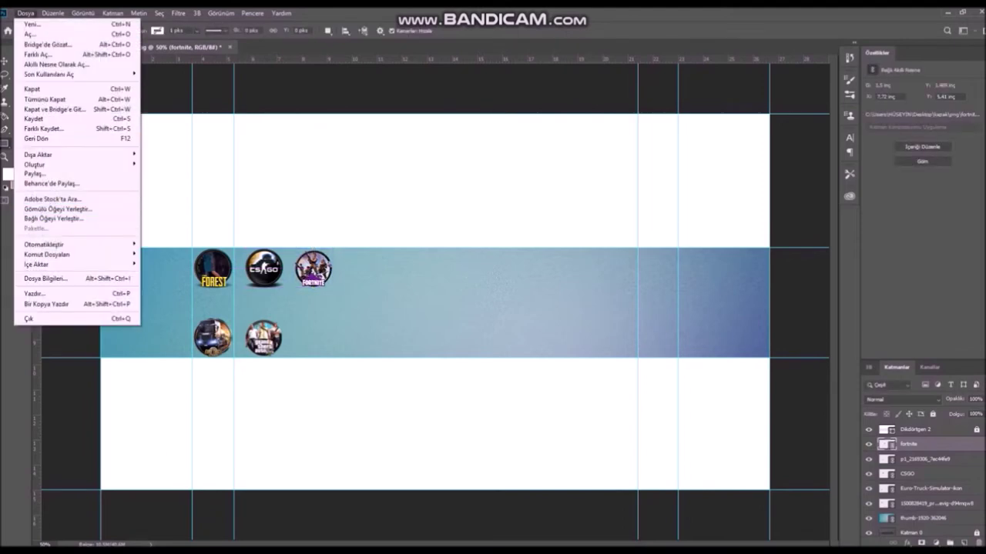
pyautogui.click(54, 218)
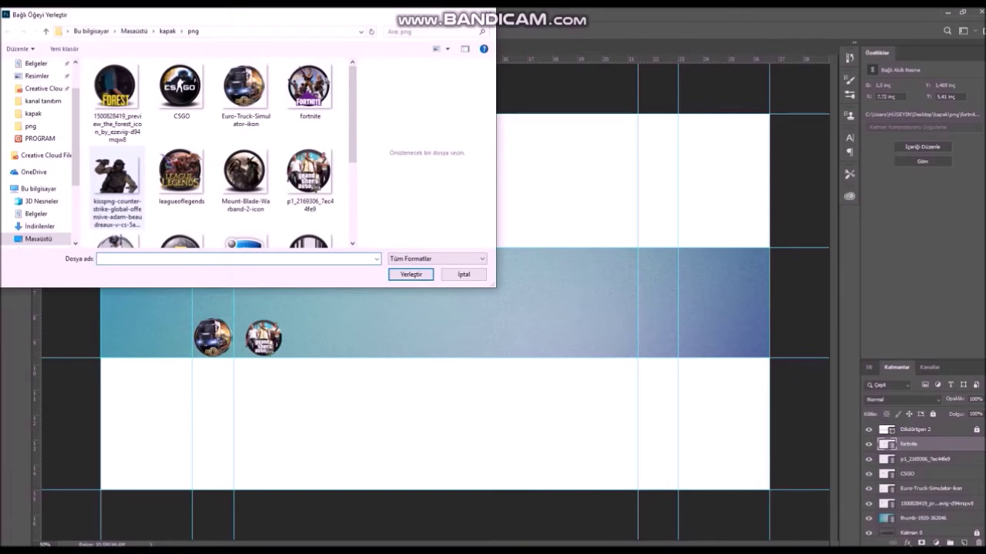
pyautogui.doubleClick(181, 173)
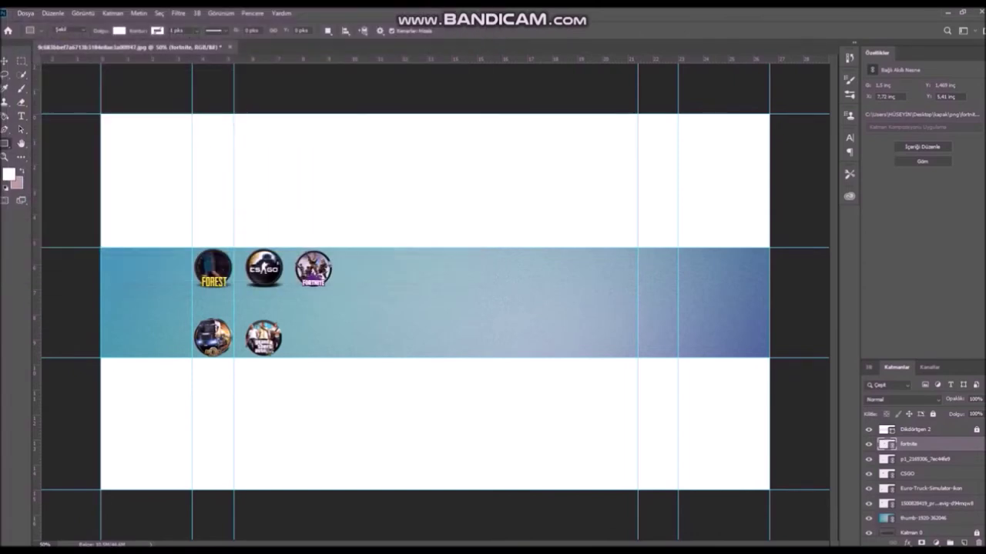
pyautogui.moveTo(484, 348)
pyautogui.mouseDown()
pyautogui.moveTo(435, 301)
pyautogui.moveTo(309, 333)
pyautogui.moveTo(333, 315)
pyautogui.mouseUp()
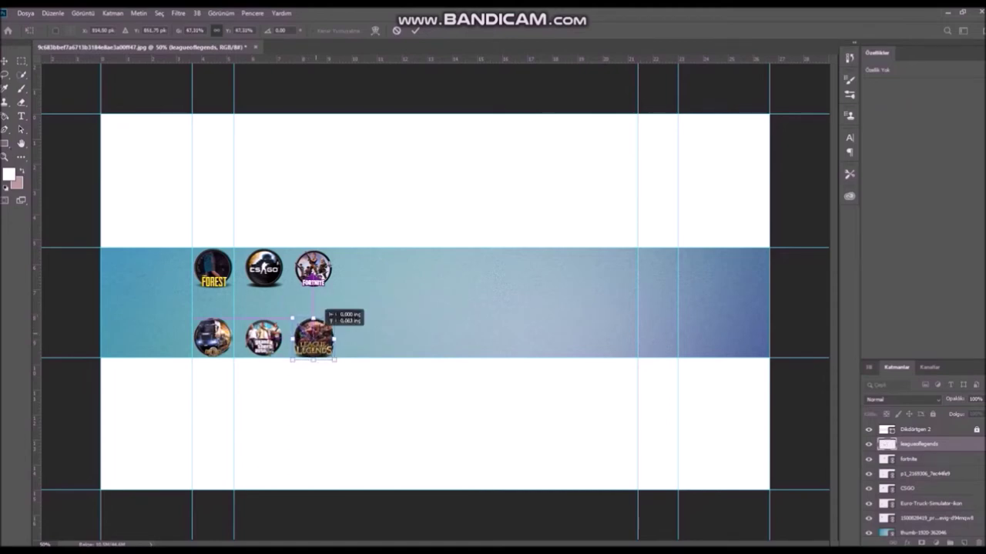
pyautogui.moveTo(333, 315)
pyautogui.mouseDown()
pyautogui.moveTo(328, 328)
pyautogui.moveTo(333, 318)
pyautogui.moveTo(295, 319)
pyautogui.moveTo(331, 319)
pyautogui.moveTo(313, 337)
pyautogui.mouseUp()
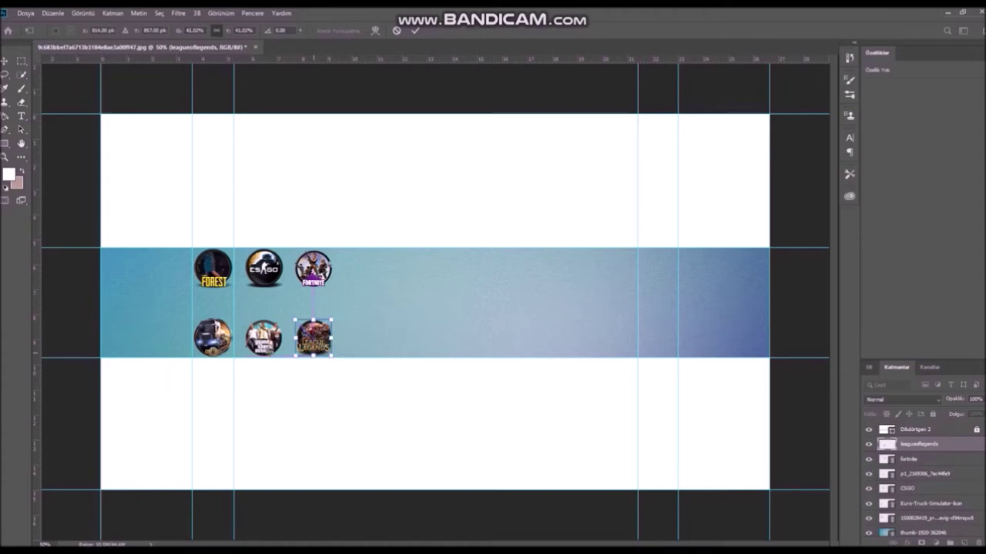
pyautogui.press('Return')
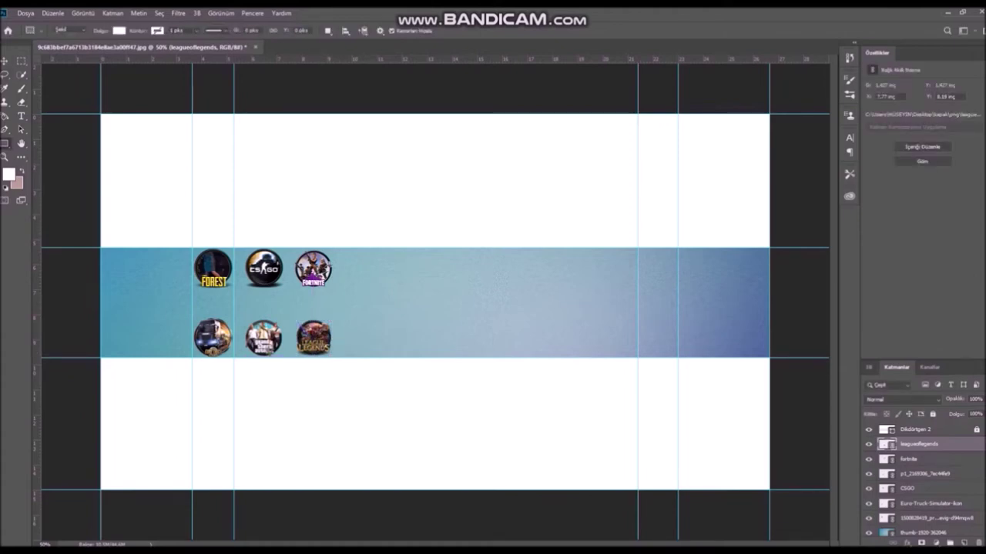
pyautogui.click(25, 13)
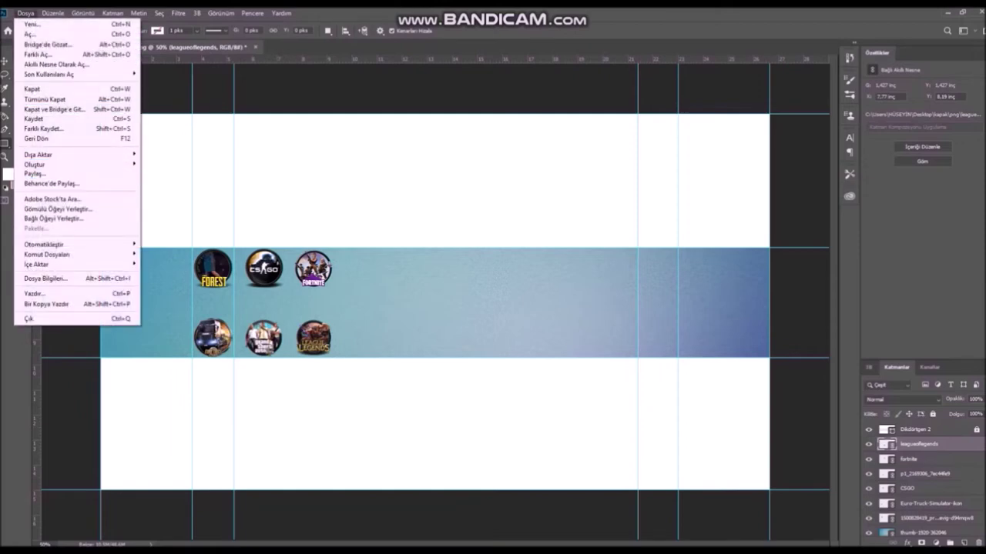
# Place the kisspng Counter-Strike soldier, scaled to fit the blue band at its far left edge.
pyautogui.click(53, 218)
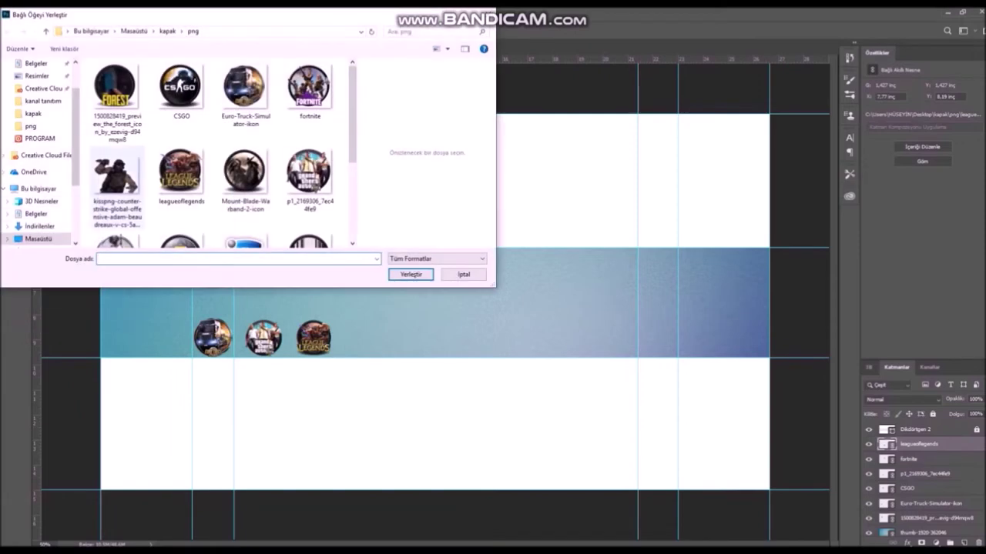
pyautogui.doubleClick(116, 173)
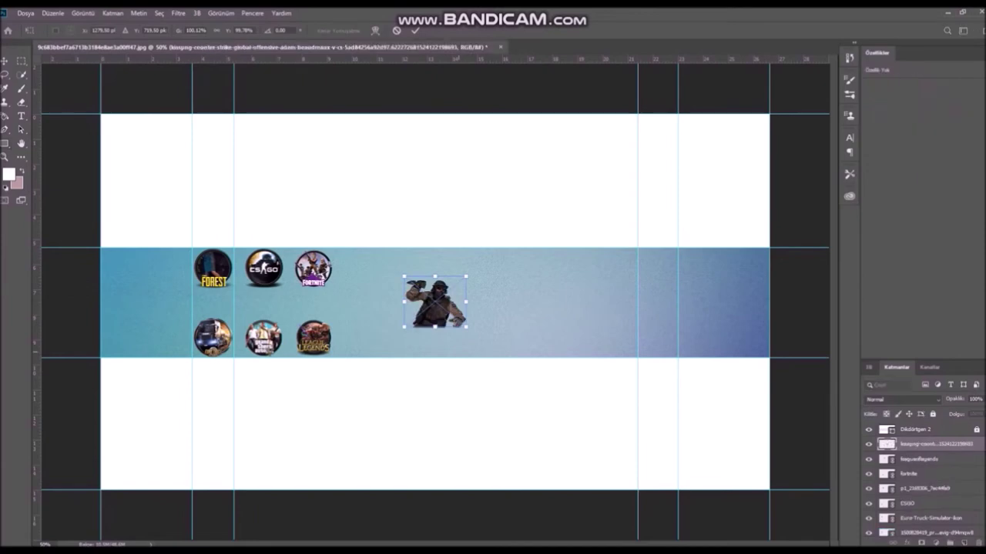
pyautogui.moveTo(465, 327)
pyautogui.mouseDown()
pyautogui.moveTo(523, 374)
pyautogui.moveTo(161, 298)
pyautogui.mouseUp()
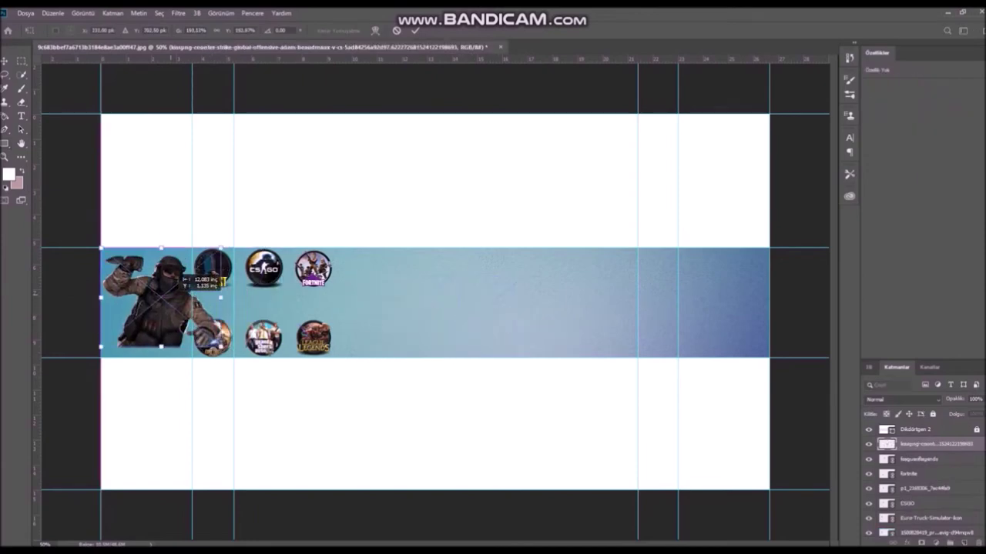
pyautogui.moveTo(221, 348); pyautogui.dragTo(183, 315)
pyautogui.moveTo(166, 262); pyautogui.dragTo(166, 302)
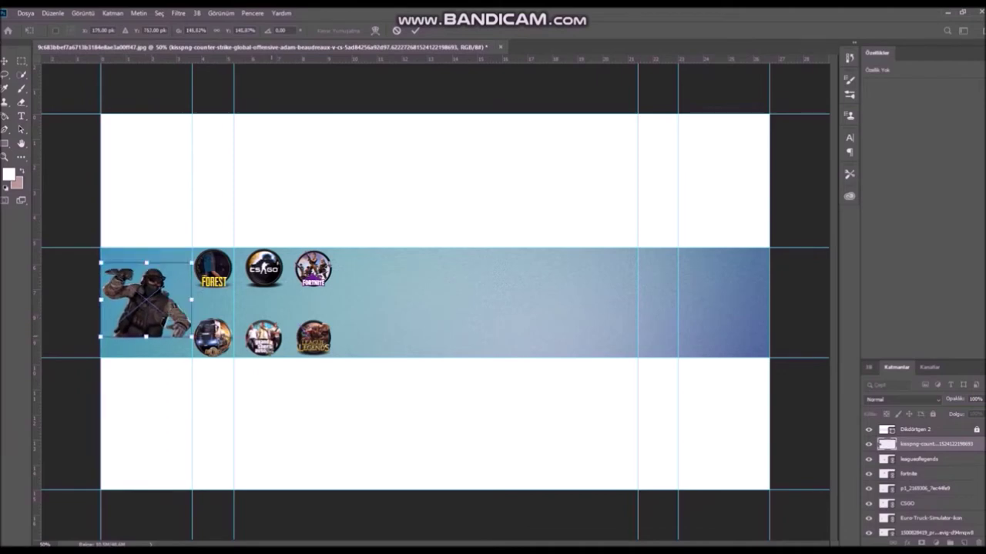
pyautogui.press('Return')
pyautogui.click(25, 13)
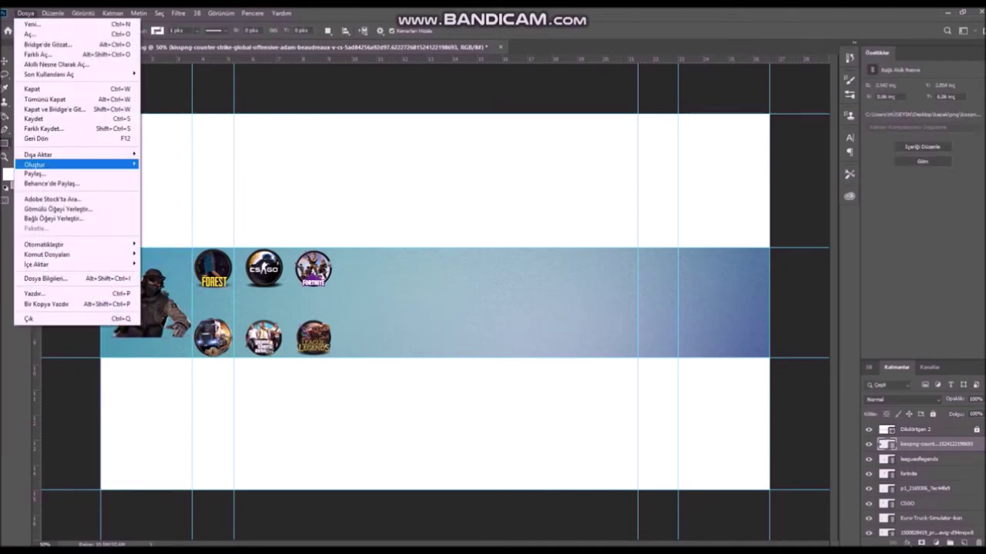
# Place the Mount & Blade icon, sized and aligned at the band's upper right guide.
pyautogui.click(53, 218)
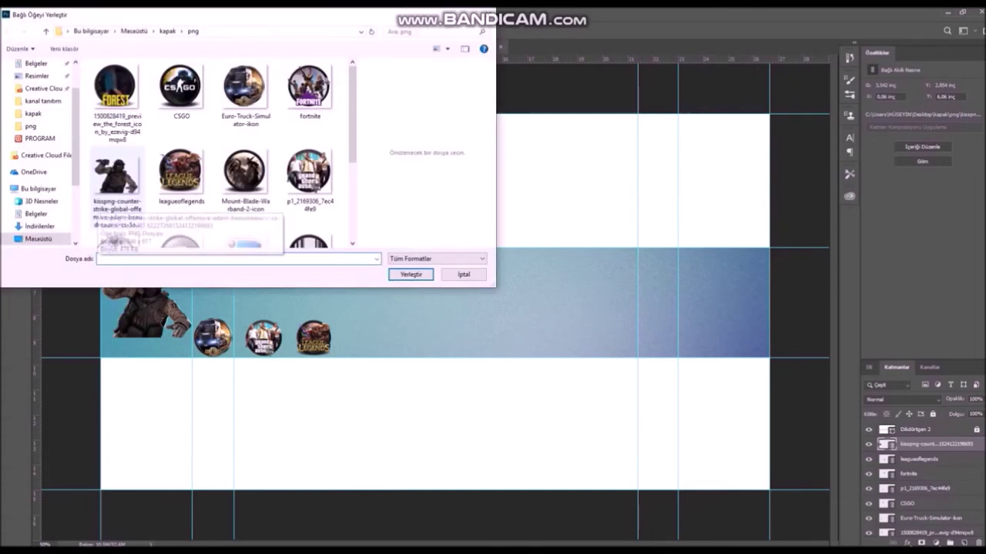
pyautogui.doubleClick(244, 171)
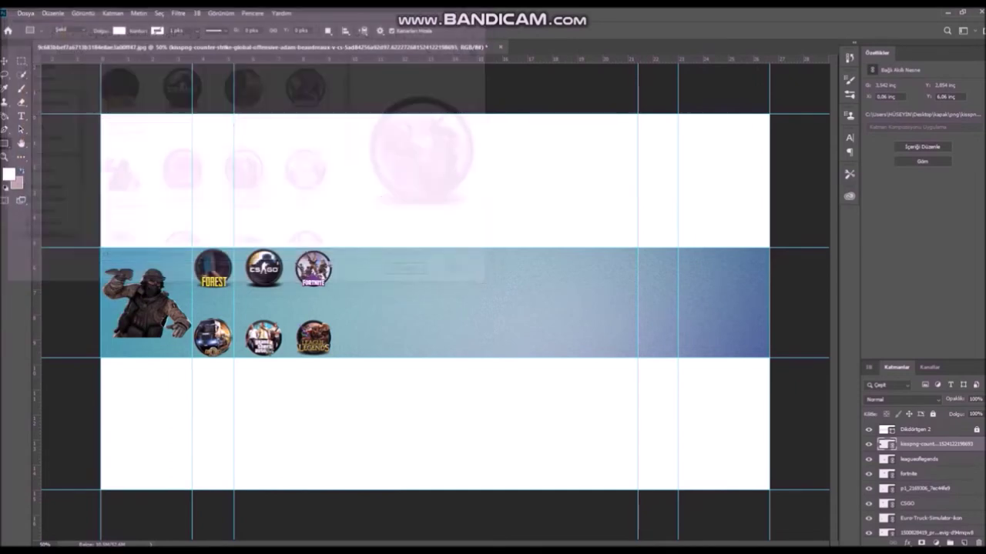
pyautogui.moveTo(479, 346)
pyautogui.mouseDown()
pyautogui.moveTo(433, 299)
pyautogui.moveTo(549, 272)
pyautogui.moveTo(655, 267)
pyautogui.moveTo(677, 288)
pyautogui.moveTo(660, 267)
pyautogui.mouseUp()
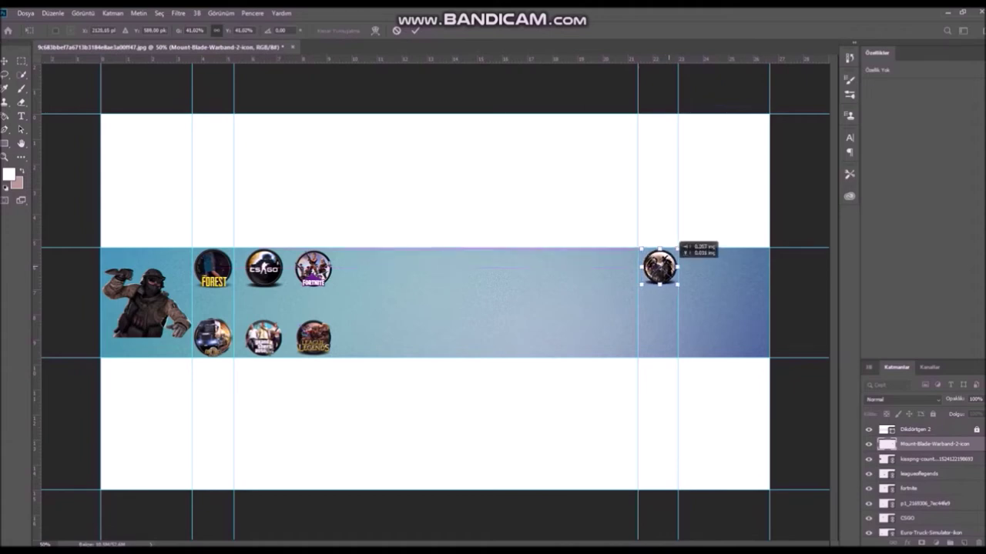
pyautogui.moveTo(641, 284); pyautogui.dragTo(675, 285)
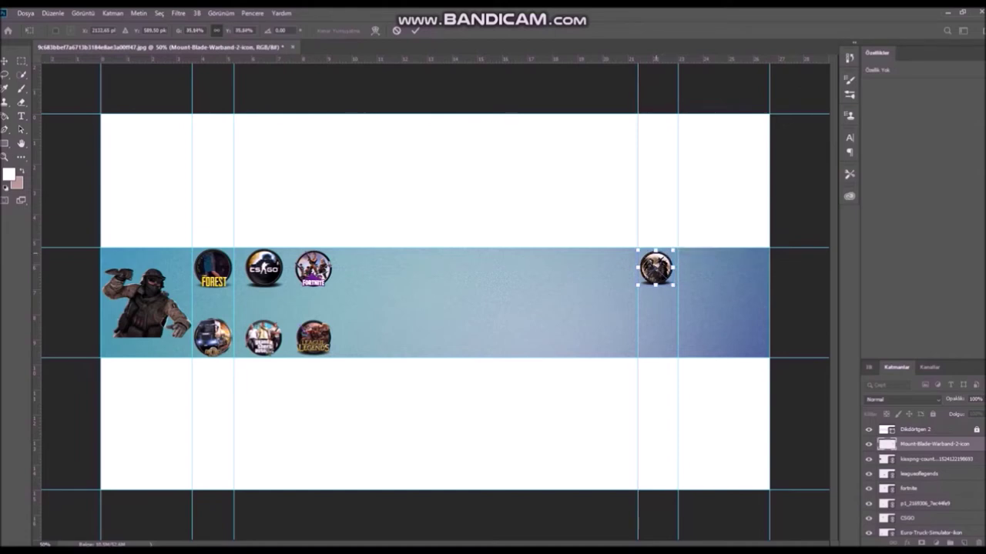
pyautogui.moveTo(674, 250); pyautogui.dragTo(677, 248)
pyautogui.moveTo(676, 286); pyautogui.dragTo(676, 288)
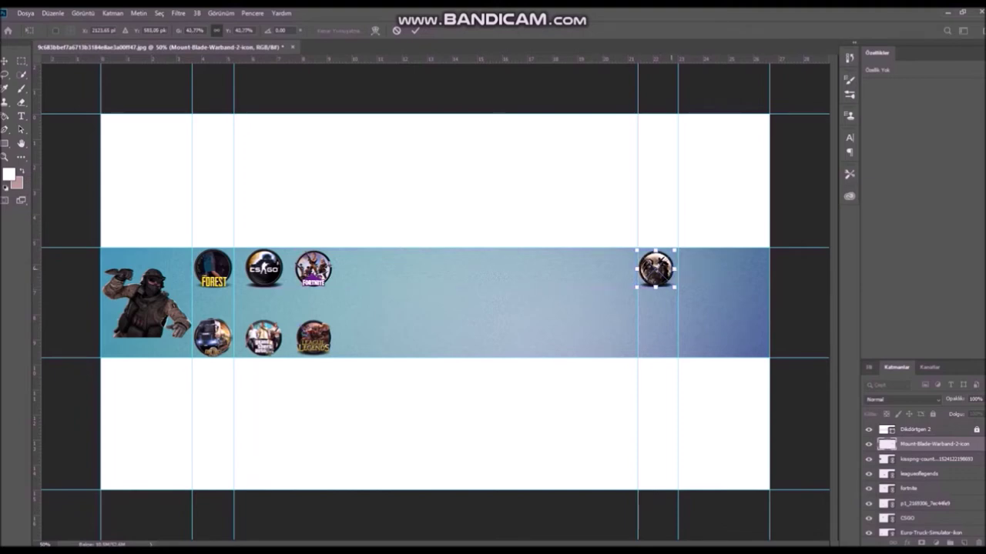
pyautogui.moveTo(654, 269); pyautogui.dragTo(657, 269)
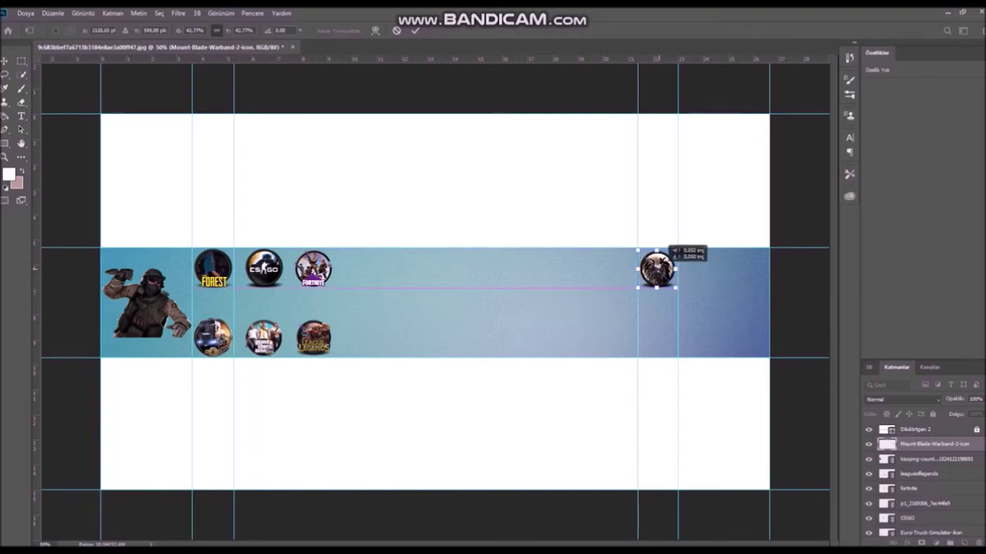
pyautogui.press('Return')
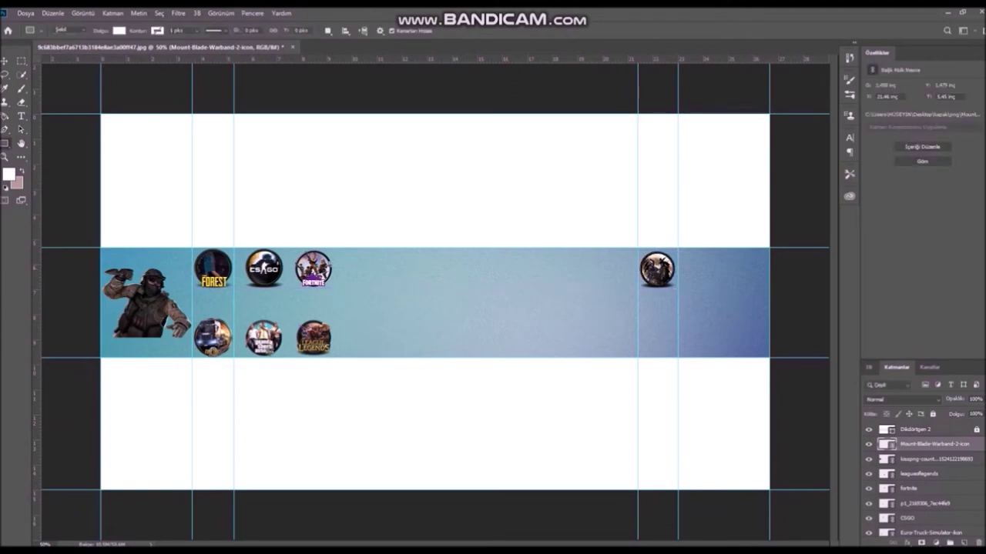
# Place the Rocket League logo, scaled down, below the Mount & Blade icon.
pyautogui.click(25, 13)
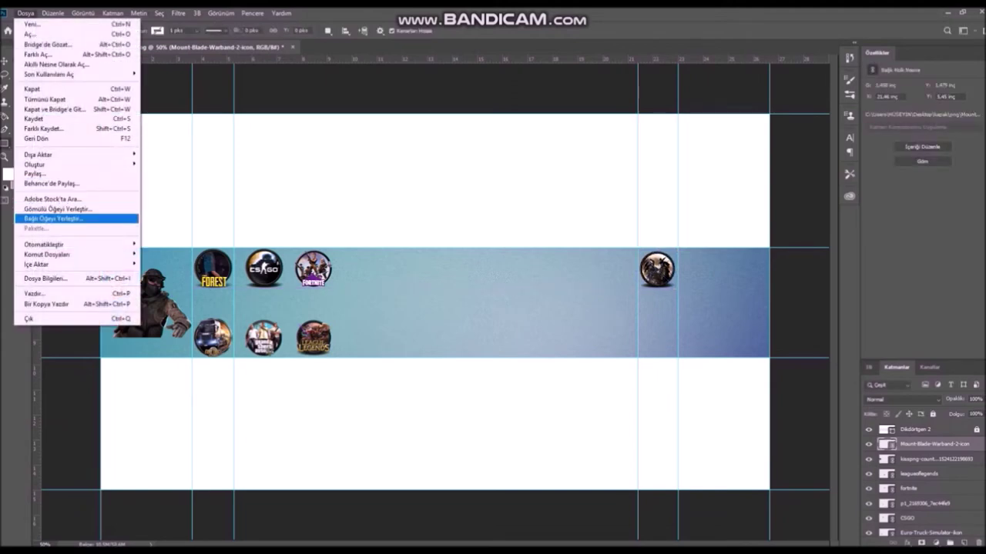
pyautogui.click(52, 218)
pyautogui.scroll(-3, 223, 154)
pyautogui.scroll(-1, 223, 154)
pyautogui.doubleClick(244, 138)
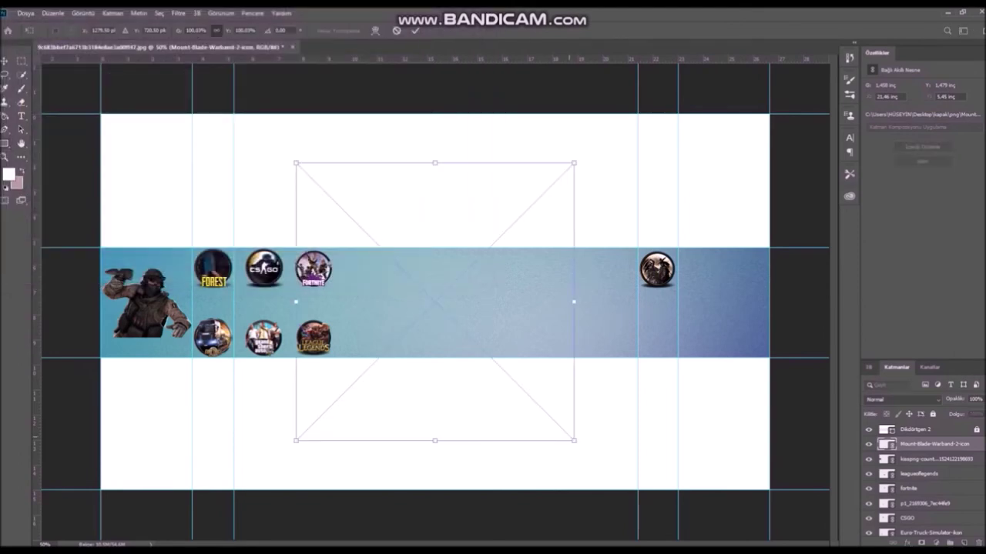
pyautogui.moveTo(574, 440); pyautogui.dragTo(396, 259)
pyautogui.moveTo(362, 231)
pyautogui.mouseDown()
pyautogui.moveTo(536, 330)
pyautogui.moveTo(528, 312)
pyautogui.moveTo(664, 339)
pyautogui.moveTo(652, 328)
pyautogui.moveTo(684, 364)
pyautogui.moveTo(657, 337)
pyautogui.mouseUp()
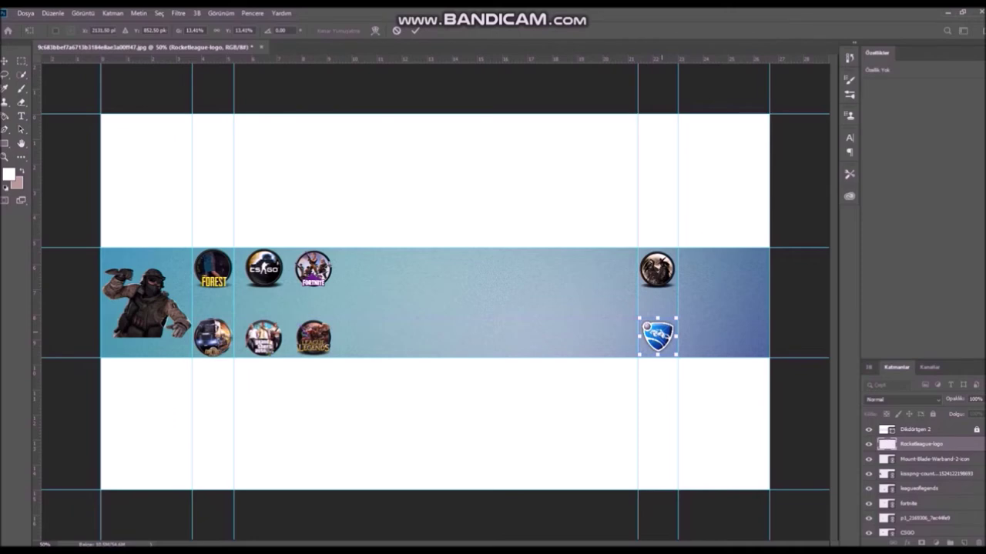
pyautogui.press('Return')
pyautogui.click(26, 13)
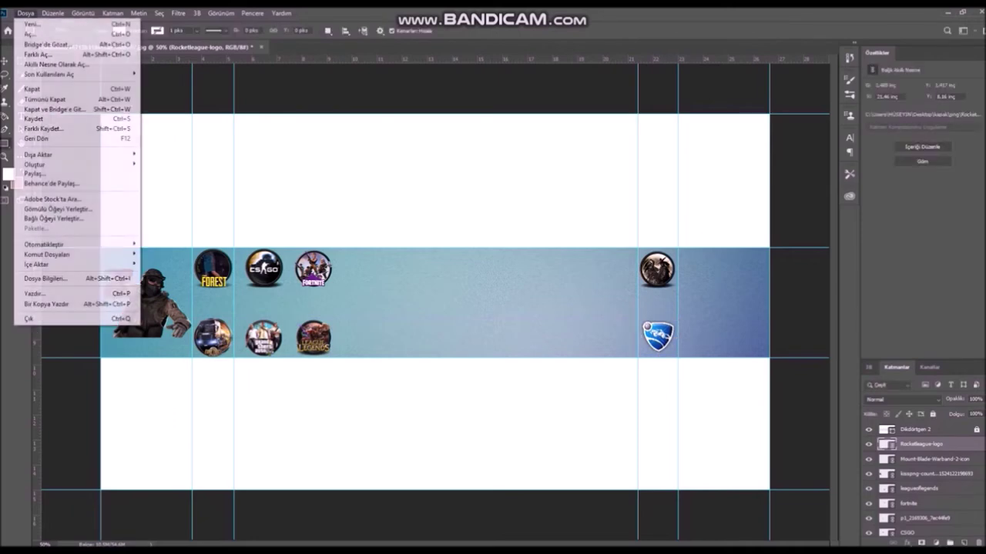
# Place the Ring of Elysium icon beside Mount & Blade, aligned with the top row.
pyautogui.click(54, 218)
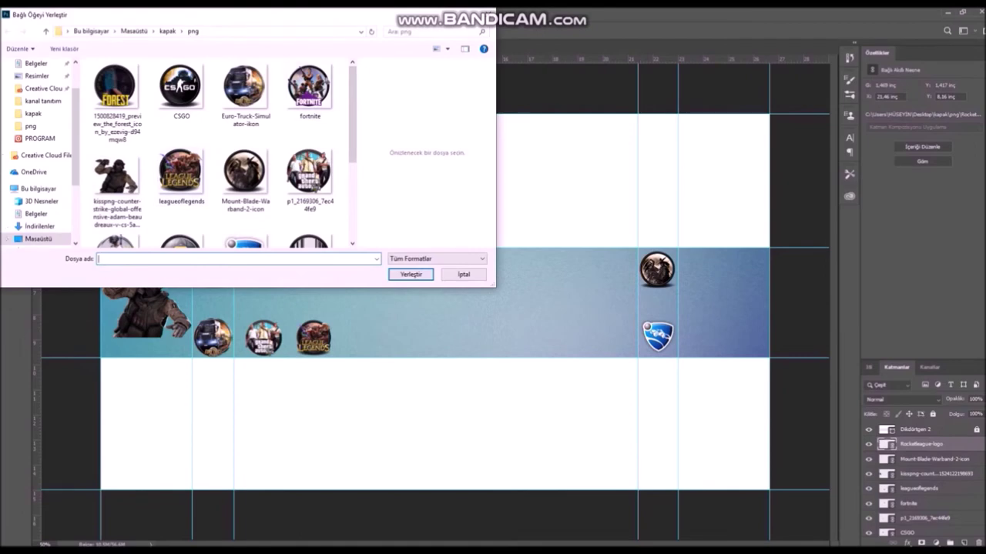
pyautogui.scroll(-3, 224, 154)
pyautogui.doubleClick(181, 127)
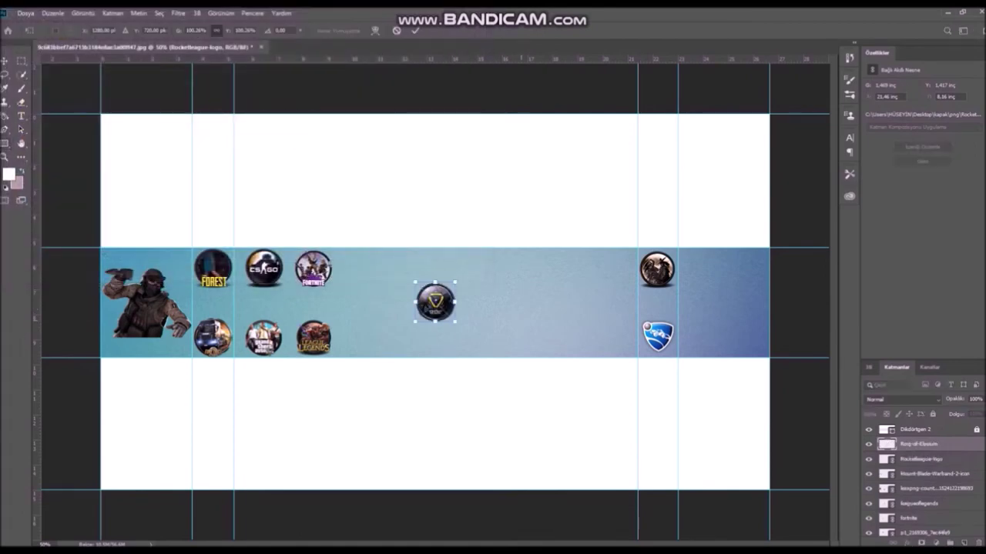
pyautogui.press('Return')
pyautogui.moveTo(435, 301)
pyautogui.mouseDown()
pyautogui.moveTo(609, 270)
pyautogui.moveTo(629, 252)
pyautogui.mouseUp()
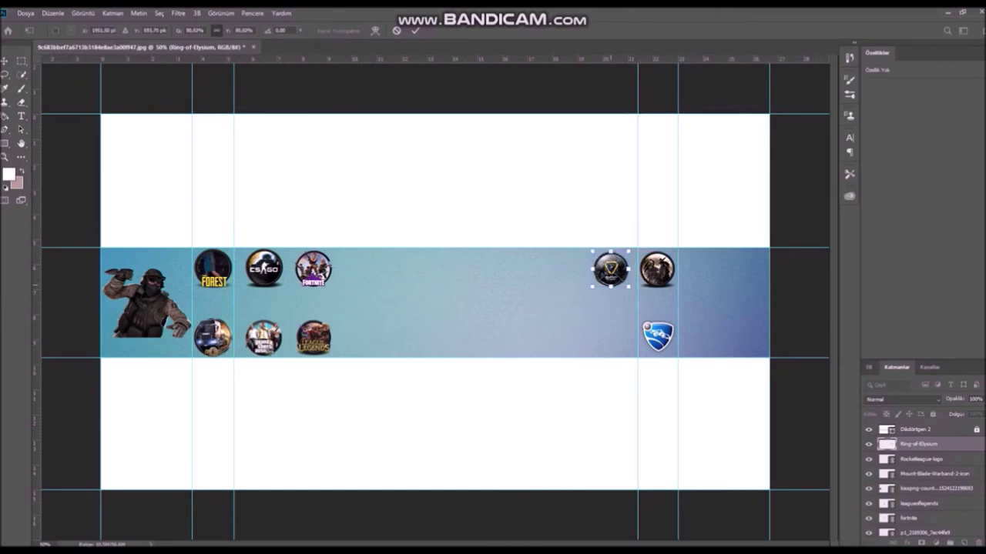
pyautogui.moveTo(612, 270)
pyautogui.mouseDown()
pyautogui.moveTo(620, 271)
pyautogui.moveTo(592, 252)
pyautogui.mouseUp()
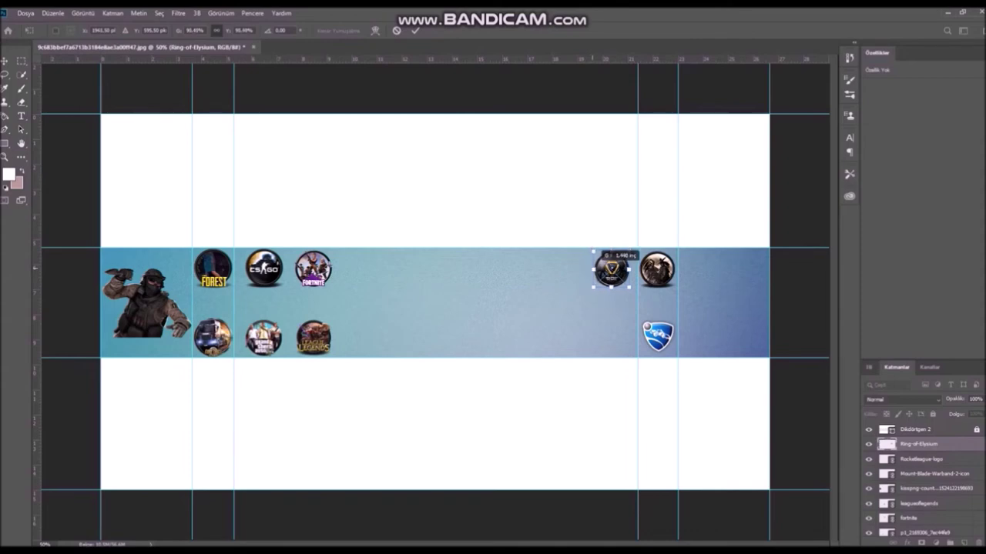
pyautogui.moveTo(593, 252); pyautogui.dragTo(591, 251)
pyautogui.press('Return')
pyautogui.press('u')
# Place a PUBG icon beside the Rocket League logo, then delete it to redo.
pyautogui.click(26, 13)
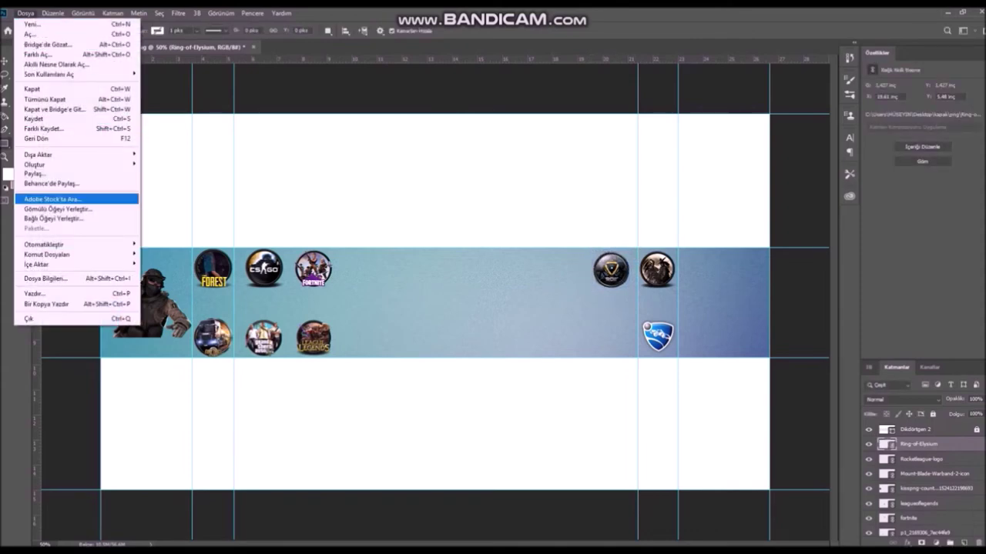
pyautogui.click(46, 217)
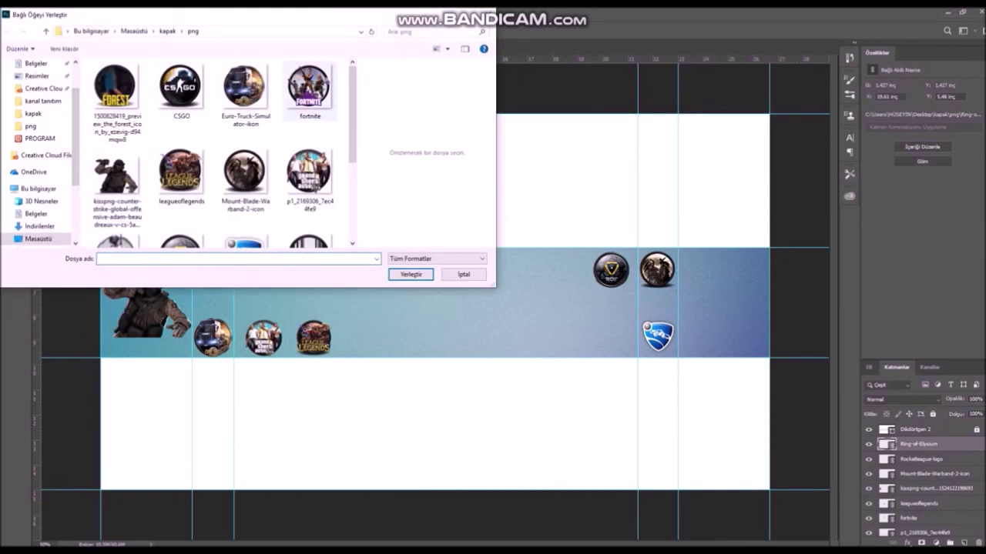
pyautogui.scroll(-2, 324, 154)
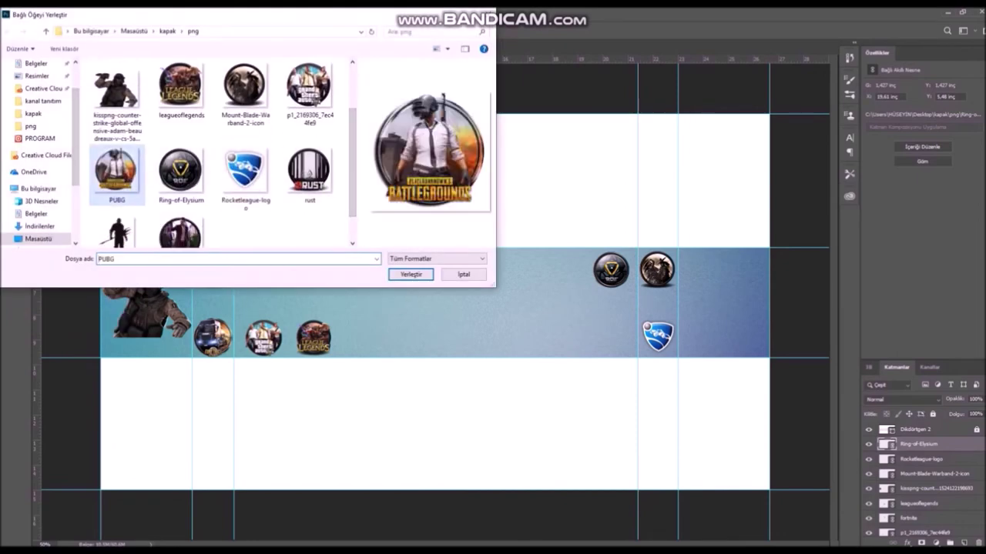
pyautogui.doubleClick(117, 170)
pyautogui.moveTo(487, 354); pyautogui.dragTo(436, 302)
pyautogui.moveTo(428, 265)
pyautogui.mouseDown()
pyautogui.moveTo(636, 312)
pyautogui.moveTo(612, 308)
pyautogui.moveTo(628, 320)
pyautogui.moveTo(594, 338)
pyautogui.moveTo(630, 317)
pyautogui.mouseUp()
pyautogui.moveTo(630, 356); pyautogui.dragTo(631, 359)
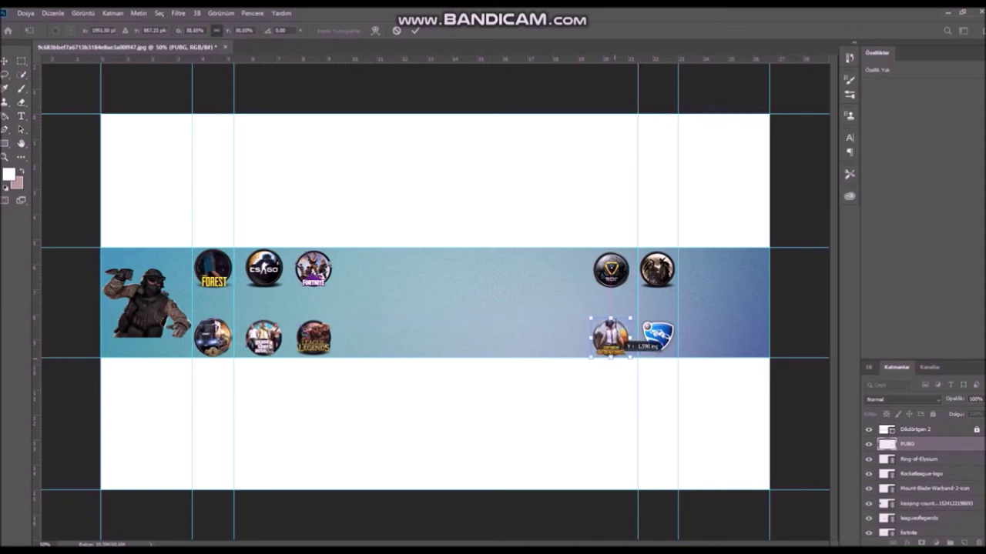
pyautogui.moveTo(631, 356); pyautogui.dragTo(631, 357)
pyautogui.press('Return')
pyautogui.hotkey('alt', 'Tab')
pyautogui.hotkey('alt', 'Tab')
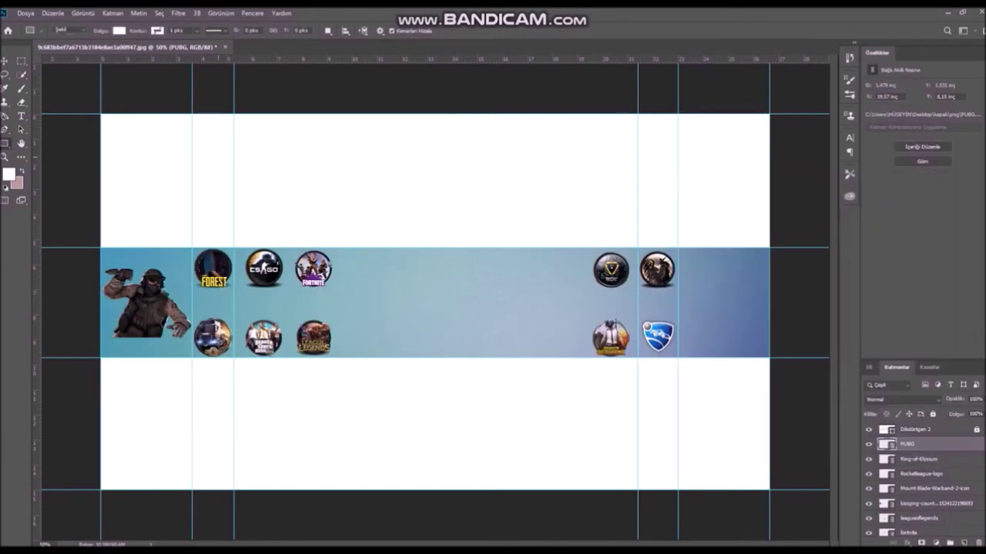
pyautogui.press('Delete')
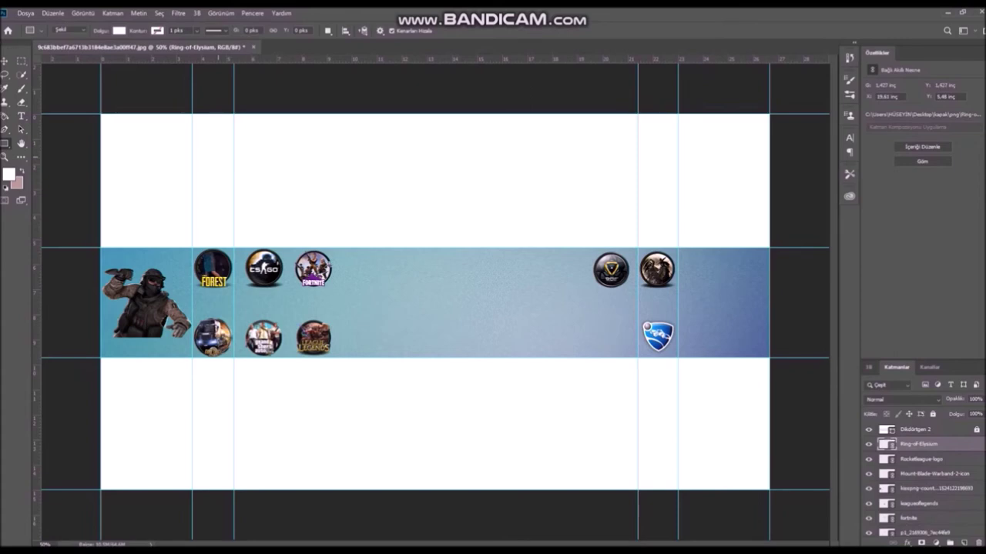
# Re-place the PUBG icon beside the Rocket League logo, sized to match its neighbours.
pyautogui.click(25, 14)
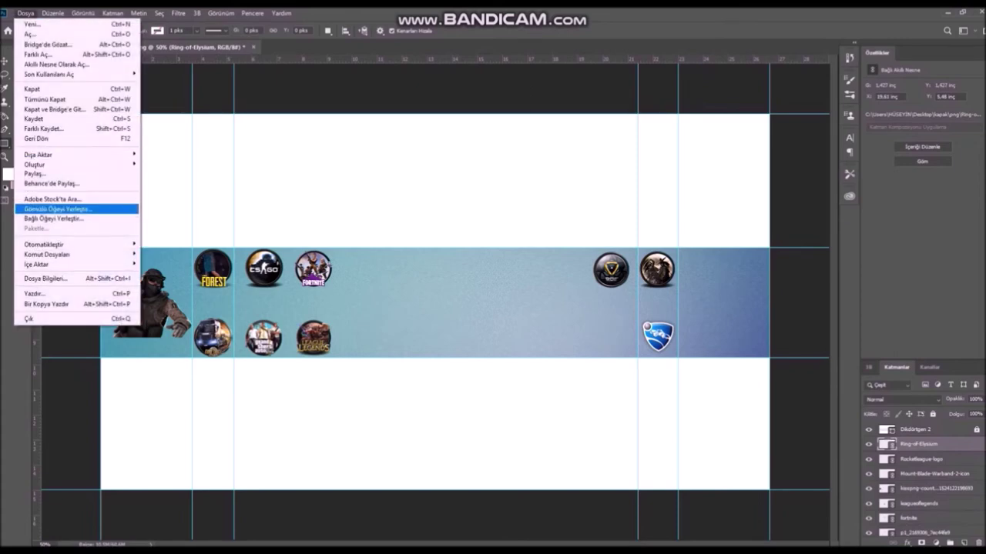
pyautogui.click(54, 219)
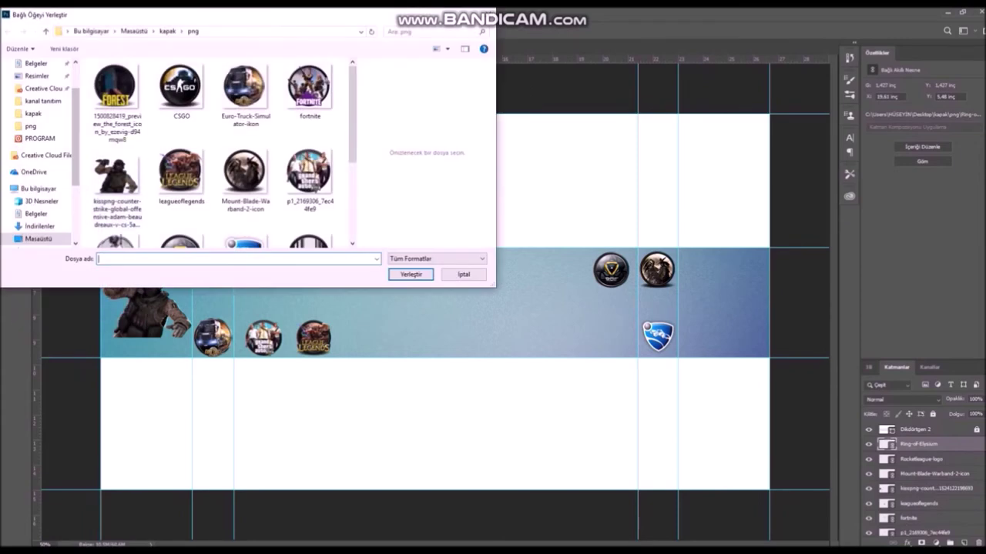
pyautogui.scroll(-2, 308, 154)
pyautogui.doubleClick(117, 127)
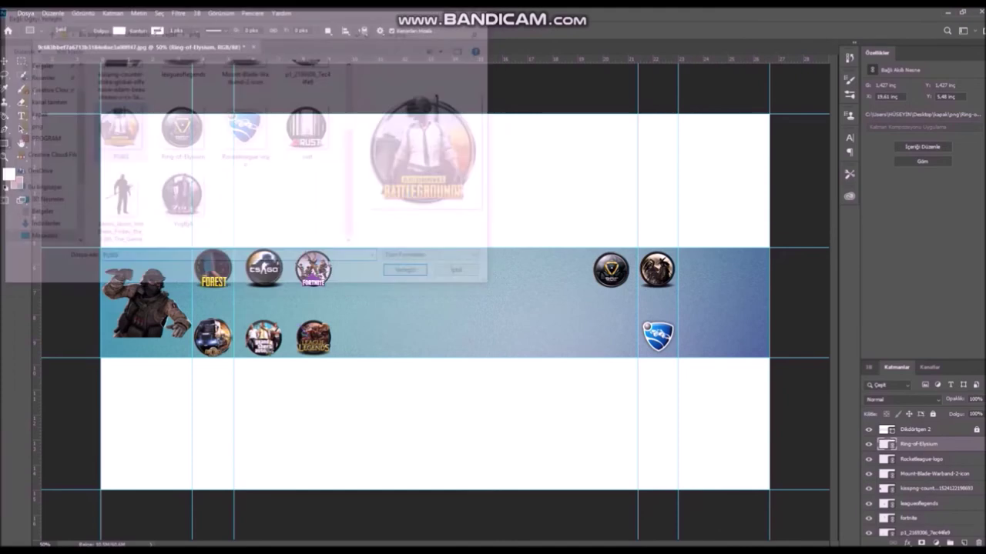
pyautogui.moveTo(486, 355); pyautogui.dragTo(450, 319)
pyautogui.moveTo(420, 281)
pyautogui.mouseDown()
pyautogui.moveTo(614, 330)
pyautogui.moveTo(626, 318)
pyautogui.mouseUp()
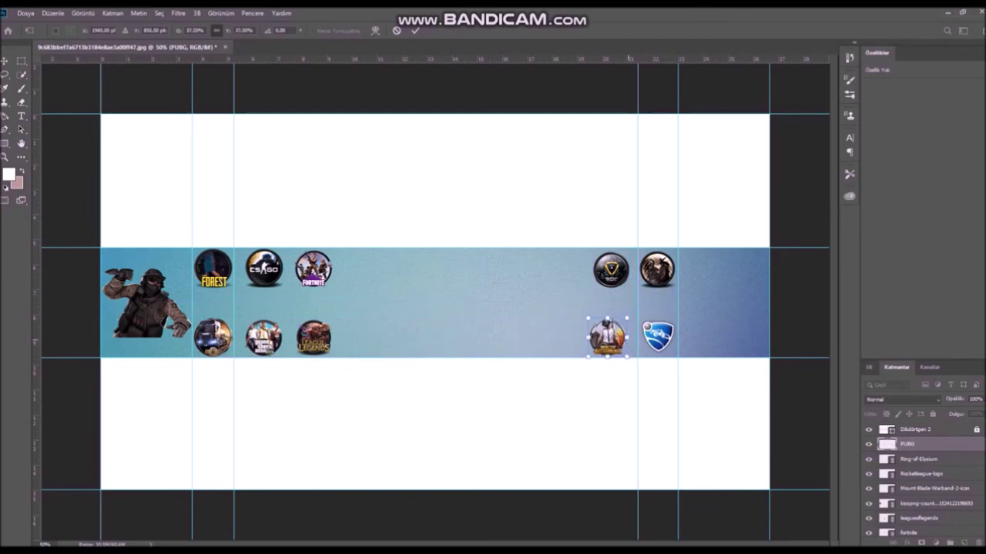
pyautogui.moveTo(587, 356); pyautogui.dragTo(586, 358)
pyautogui.moveTo(629, 317)
pyautogui.mouseDown()
pyautogui.moveTo(593, 322)
pyautogui.moveTo(624, 339)
pyautogui.mouseUp()
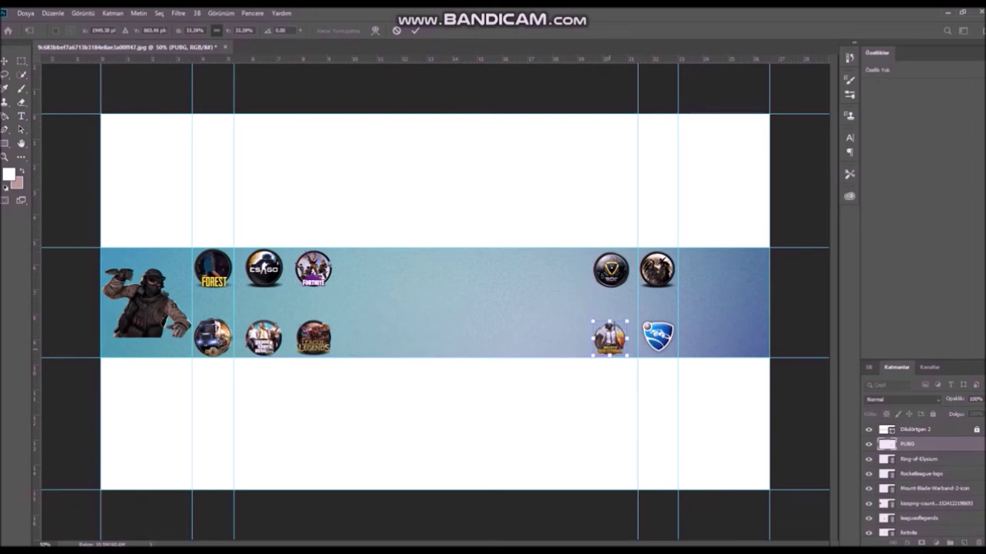
pyautogui.press('Return')
# Place rust.png at icon size in the top row, left of Ring of Elysium.
pyautogui.click(26, 13)
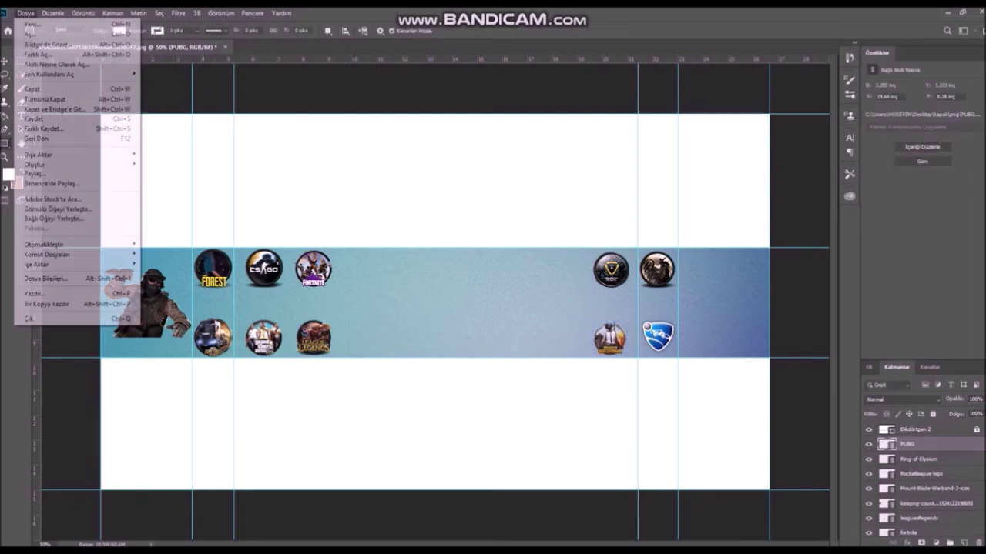
pyautogui.click(54, 218)
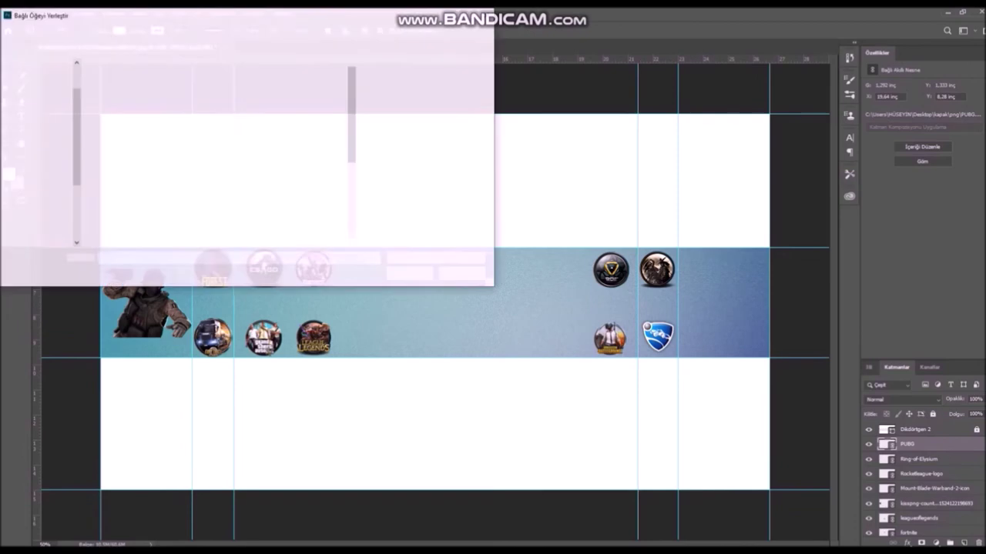
pyautogui.scroll(-3, 223, 154)
pyautogui.click(309, 130)
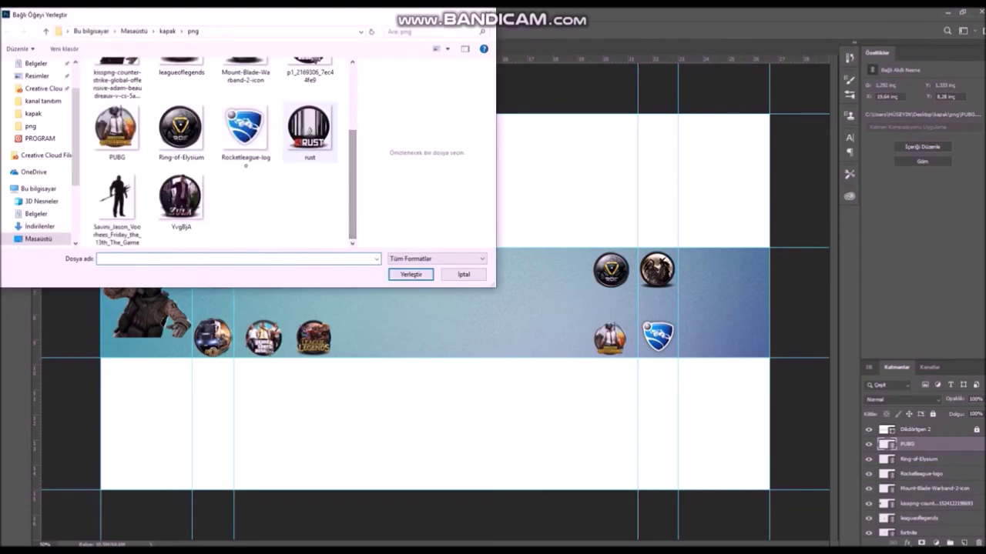
pyautogui.press('Return')
pyautogui.moveTo(523, 359)
pyautogui.mouseDown()
pyautogui.moveTo(456, 323)
pyautogui.moveTo(428, 282)
pyautogui.mouseUp()
pyautogui.moveTo(387, 247)
pyautogui.mouseDown()
pyautogui.moveTo(529, 262)
pyautogui.moveTo(583, 288)
pyautogui.moveTo(560, 271)
pyautogui.moveTo(579, 250)
pyautogui.moveTo(562, 276)
pyautogui.mouseUp()
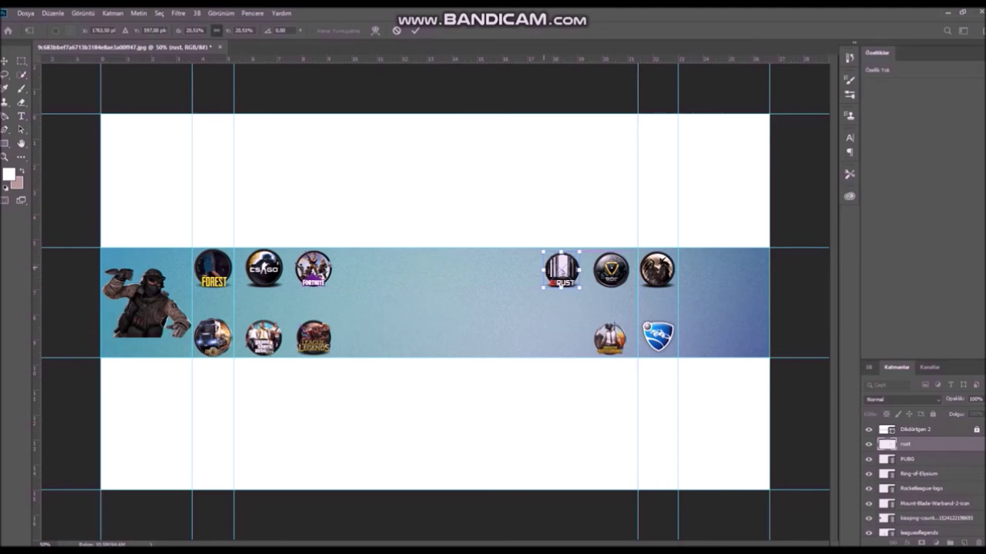
pyautogui.press('Return')
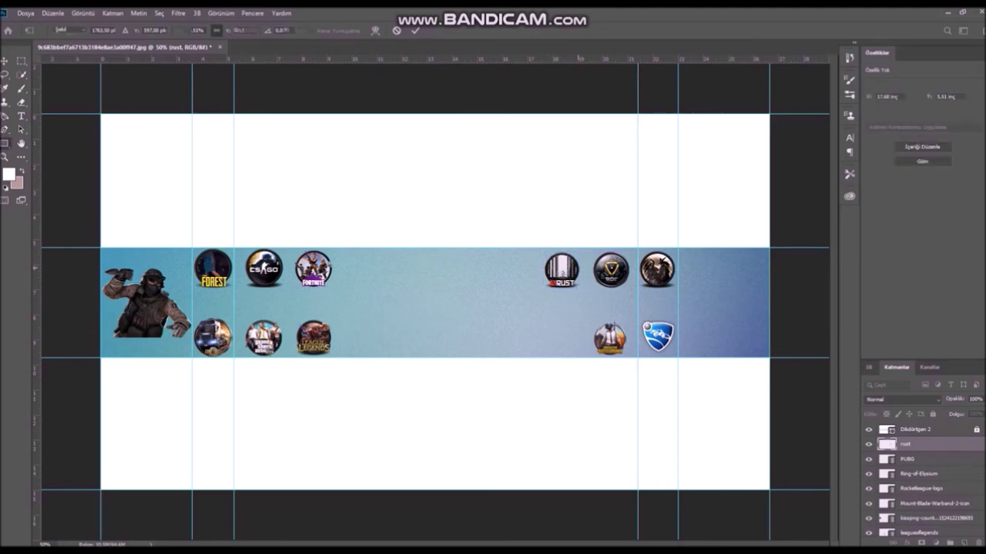
pyautogui.click(26, 13)
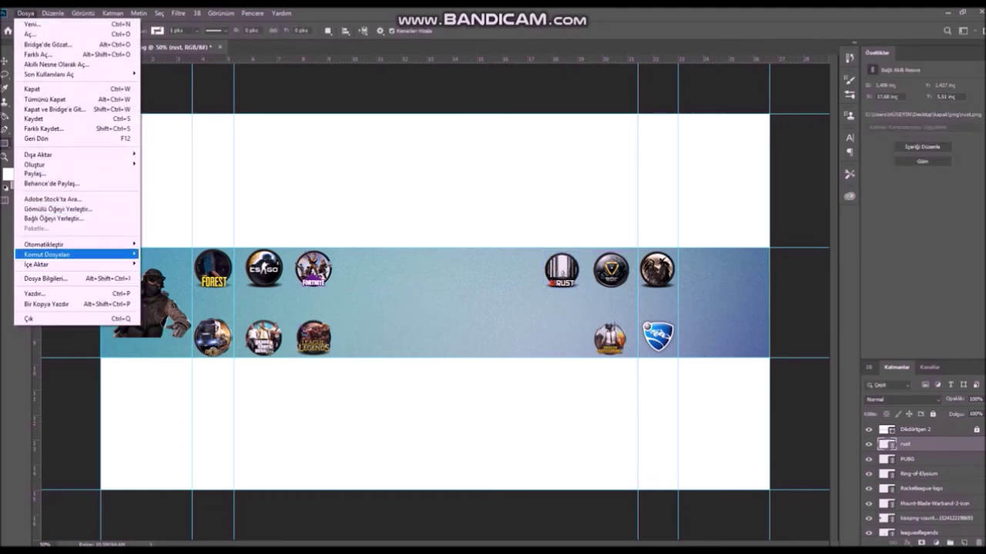
# Place the linked YvgBjA icon left of PUBG, shrunk to about 41% to match the others.
pyautogui.click(54, 218)
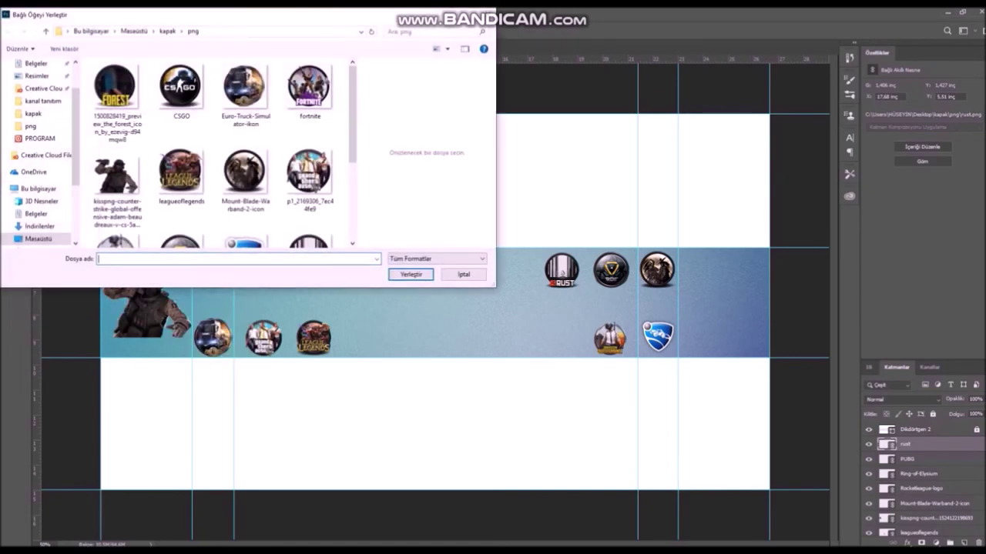
pyautogui.scroll(-3, 181, 169)
pyautogui.click(181, 196)
pyautogui.press('Return')
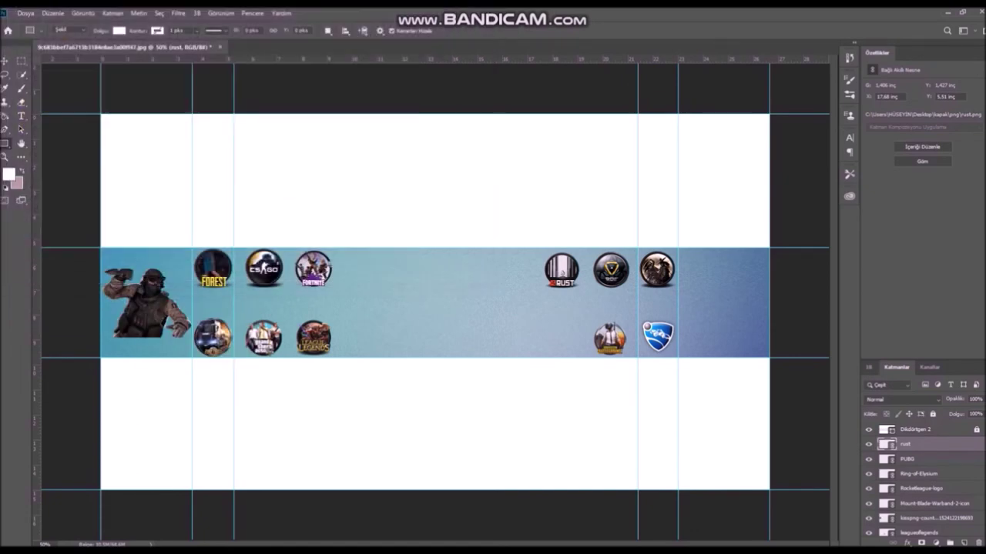
pyautogui.moveTo(466, 352)
pyautogui.mouseDown()
pyautogui.moveTo(446, 312)
pyautogui.moveTo(577, 337)
pyautogui.moveTo(569, 331)
pyautogui.moveTo(583, 322)
pyautogui.moveTo(567, 330)
pyautogui.mouseUp()
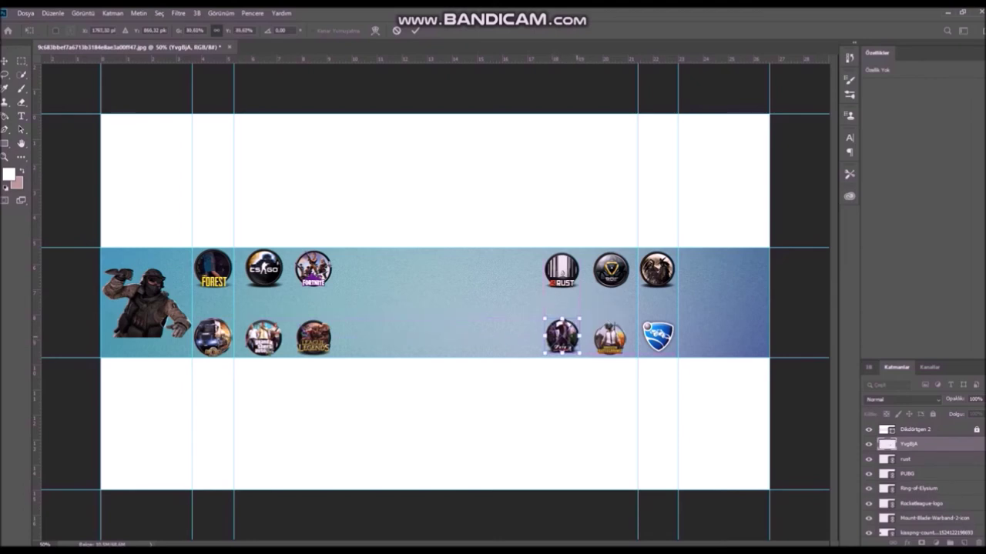
pyautogui.moveTo(562, 318); pyautogui.dragTo(562, 318)
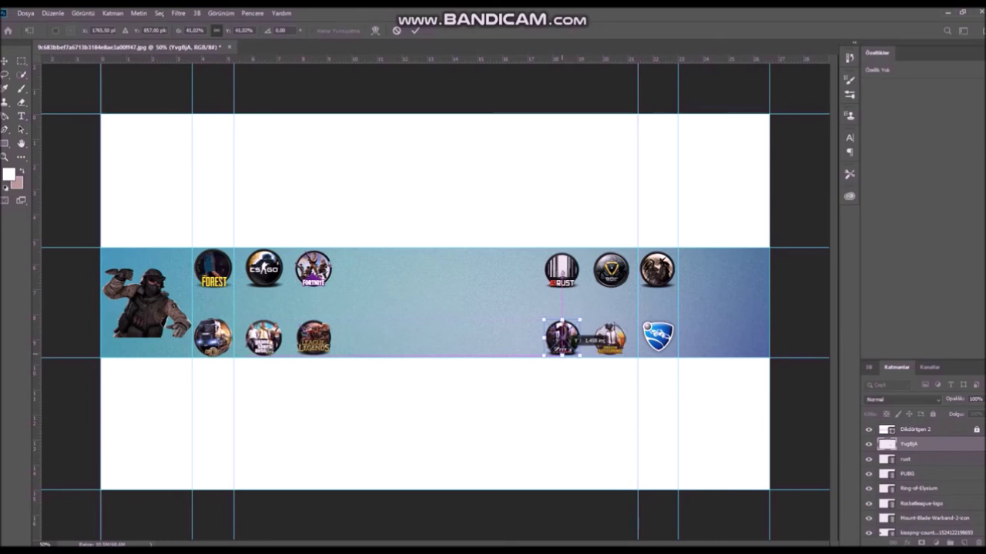
# Commit the new icon, then place the Jason figure image as a linked file.
pyautogui.press('Return')
pyautogui.click(26, 13)
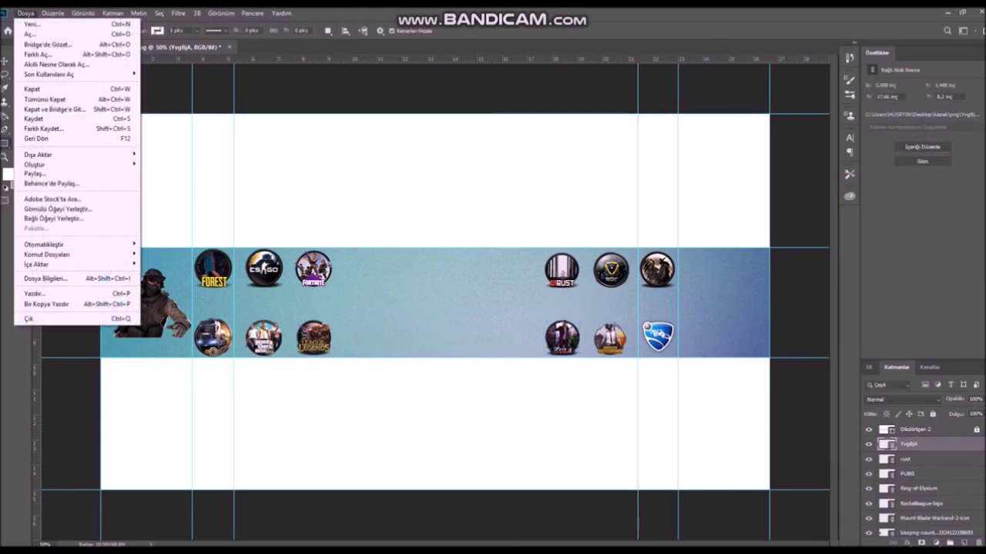
pyautogui.click(46, 218)
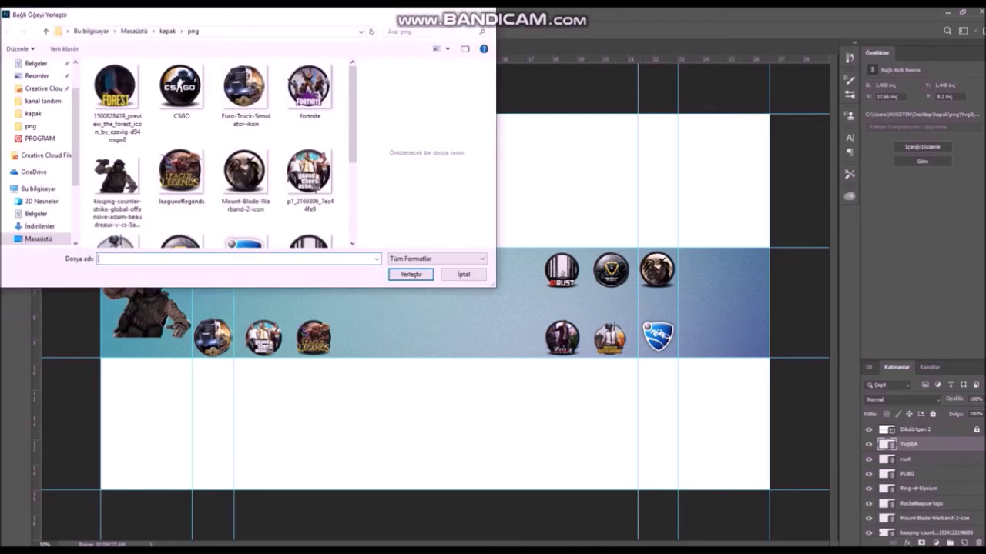
pyautogui.scroll(-5, 215, 154)
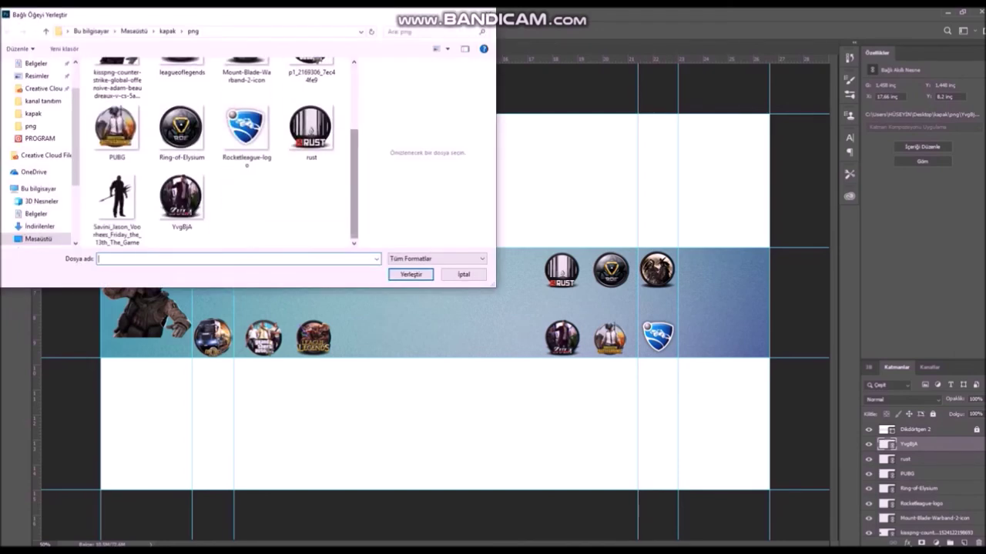
pyautogui.doubleClick(117, 208)
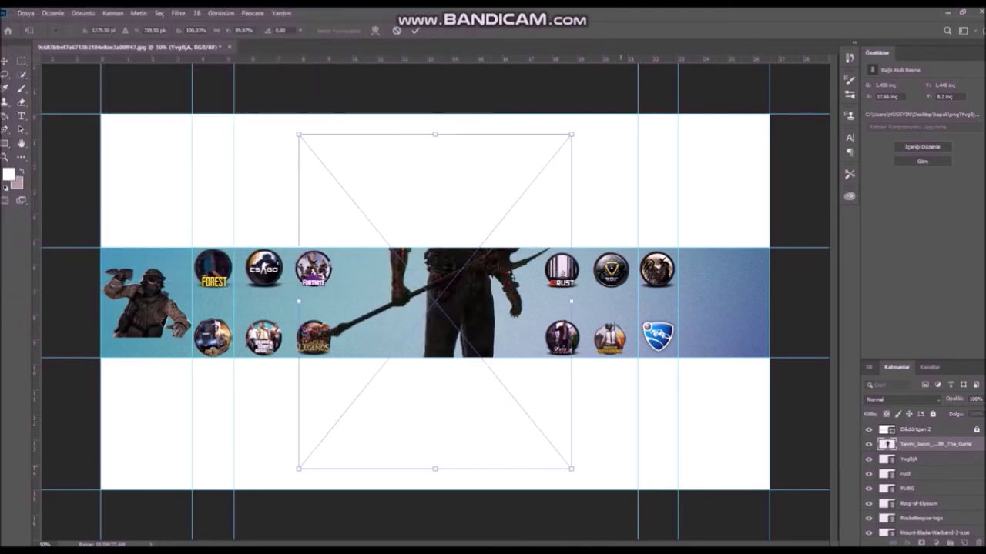
# Scale and move the Jason figure to the blue band's far right edge, mirroring the soldier.
pyautogui.moveTo(571, 468); pyautogui.dragTo(362, 223)
pyautogui.moveTo(331, 181)
pyautogui.mouseDown()
pyautogui.moveTo(536, 271)
pyautogui.moveTo(712, 297)
pyautogui.mouseUp()
pyautogui.moveTo(740, 259); pyautogui.dragTo(757, 252)
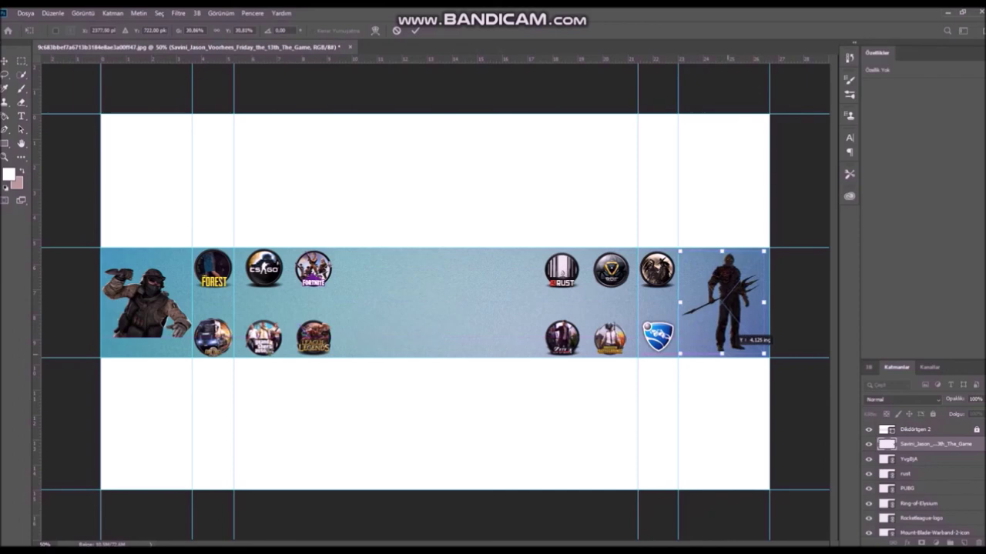
pyautogui.moveTo(728, 327); pyautogui.dragTo(727, 305)
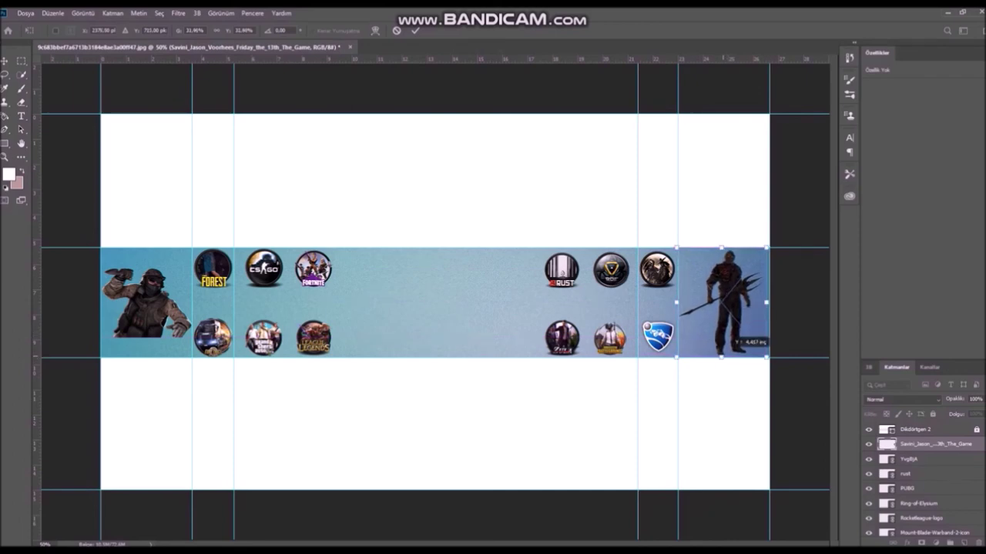
pyautogui.moveTo(762, 308); pyautogui.dragTo(769, 302)
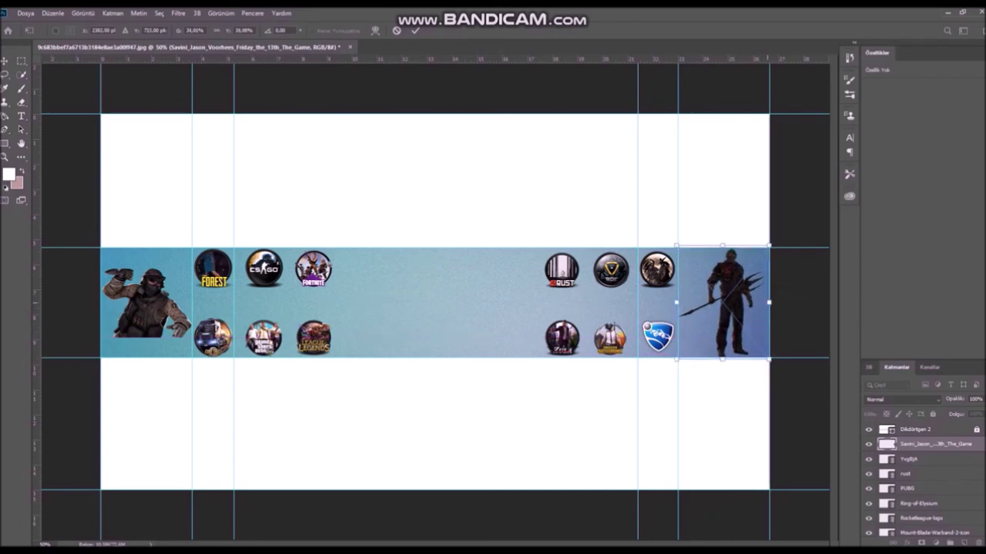
pyautogui.press('u')
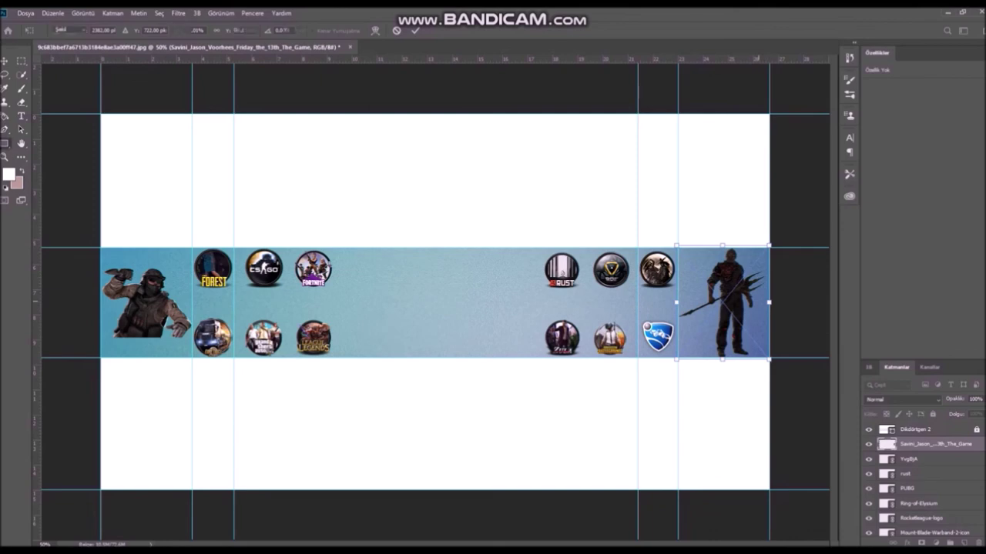
pyautogui.press('t')
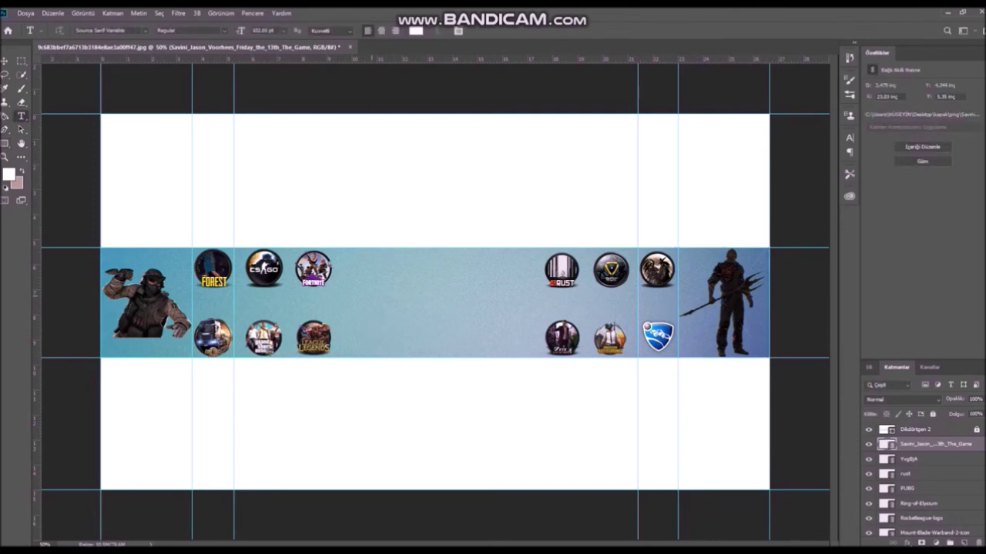
# Type KASAKU on the band, size it to 149 pt and centre it between the icon groups.
pyautogui.click(371, 296)
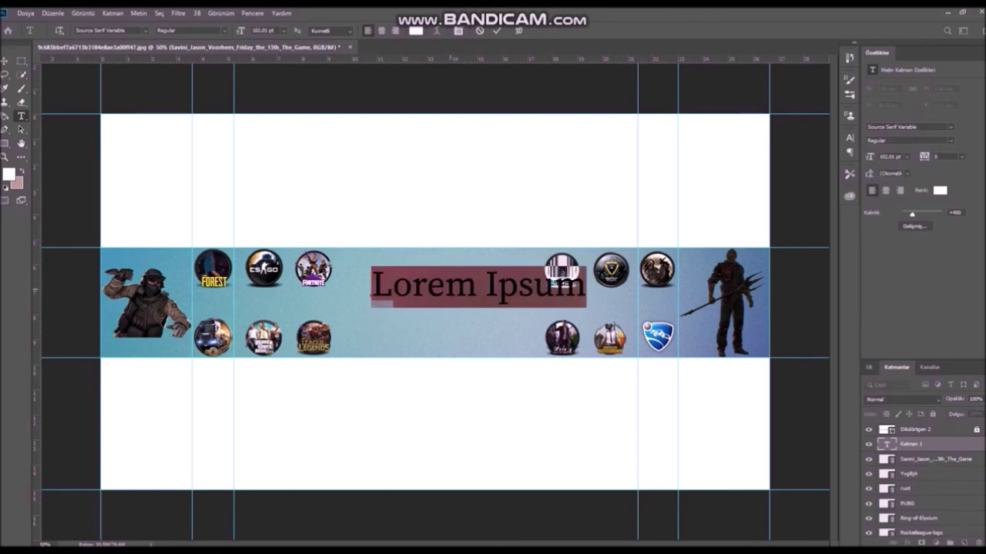
pyautogui.write('K')
pyautogui.press('capslock')
pyautogui.write('ASAKU')
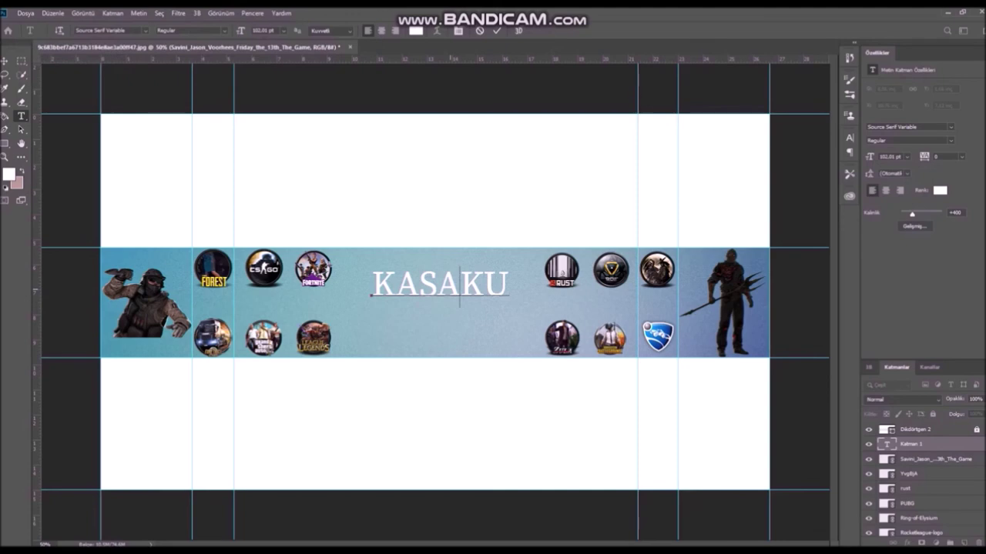
pyautogui.hotkey('ctrl', 'a')
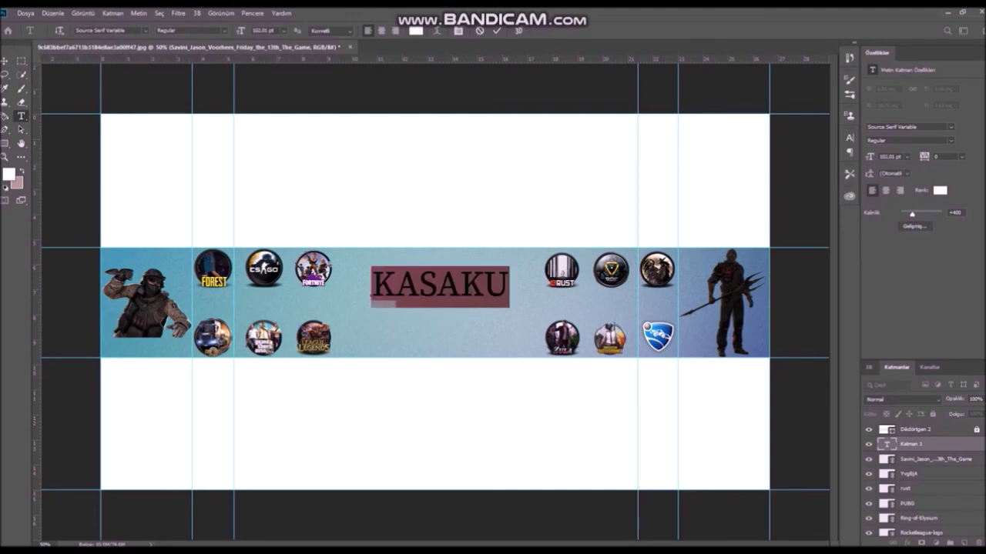
pyautogui.moveTo(241, 30); pyautogui.dragTo(277, 30)
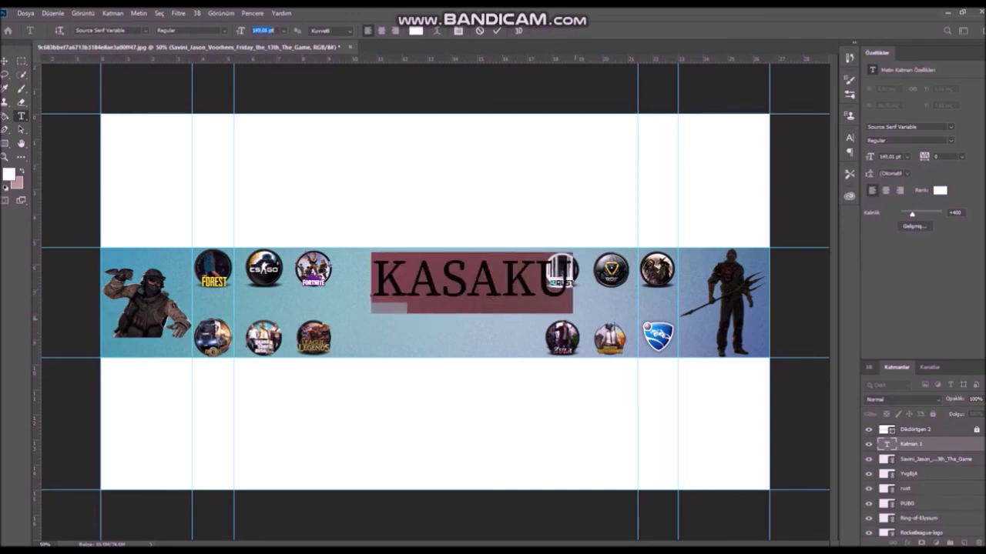
pyautogui.moveTo(471, 283)
pyautogui.mouseDown()
pyautogui.moveTo(438, 307)
pyautogui.moveTo(426, 292)
pyautogui.mouseUp()
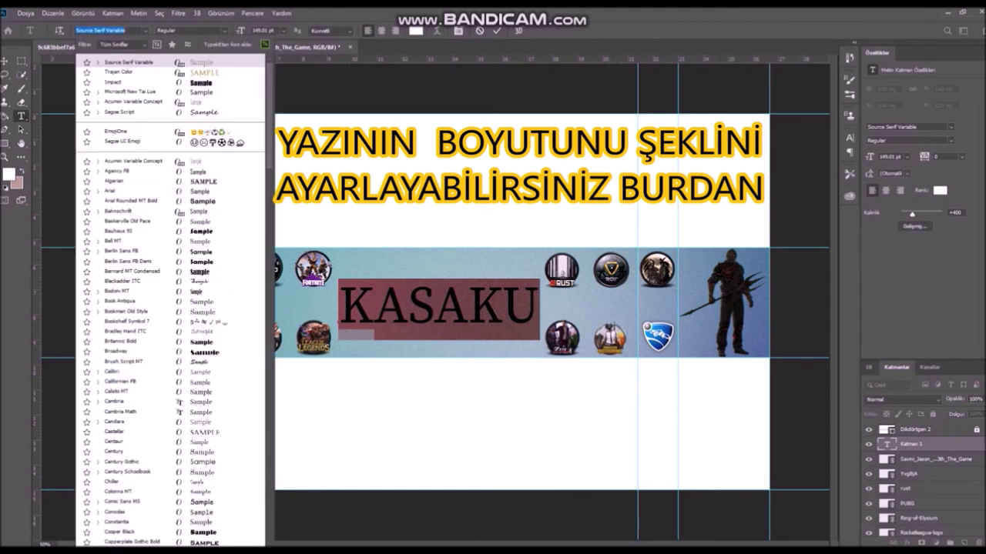
# Step down through the font list toward Algerian for the KASAKU title.
pyautogui.press('Down')
pyautogui.press('Down')
pyautogui.press('Down')
pyautogui.press('Down')
pyautogui.press('Down')
pyautogui.press('Down')
pyautogui.press('Down')
pyautogui.press('Down')
pyautogui.press('Down')
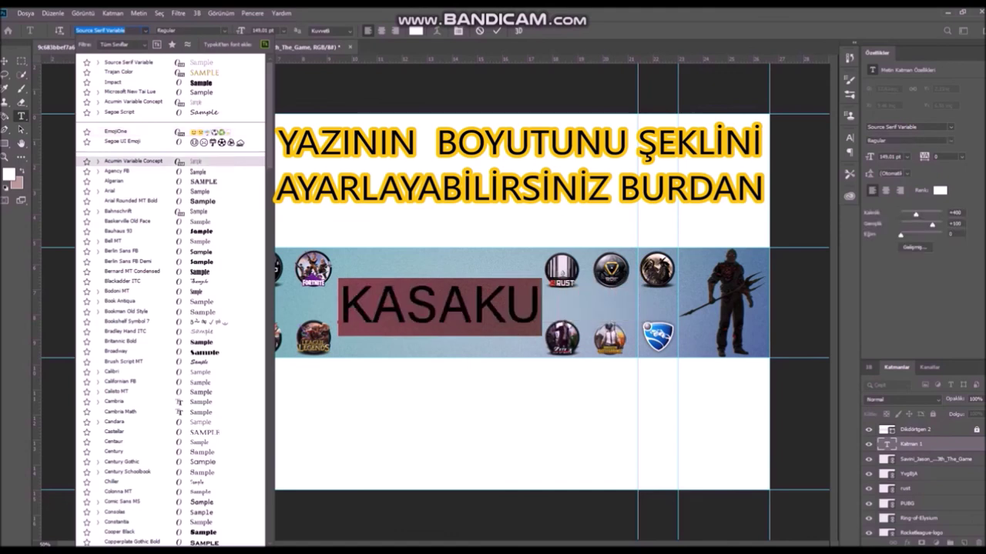
pyautogui.press('Down')
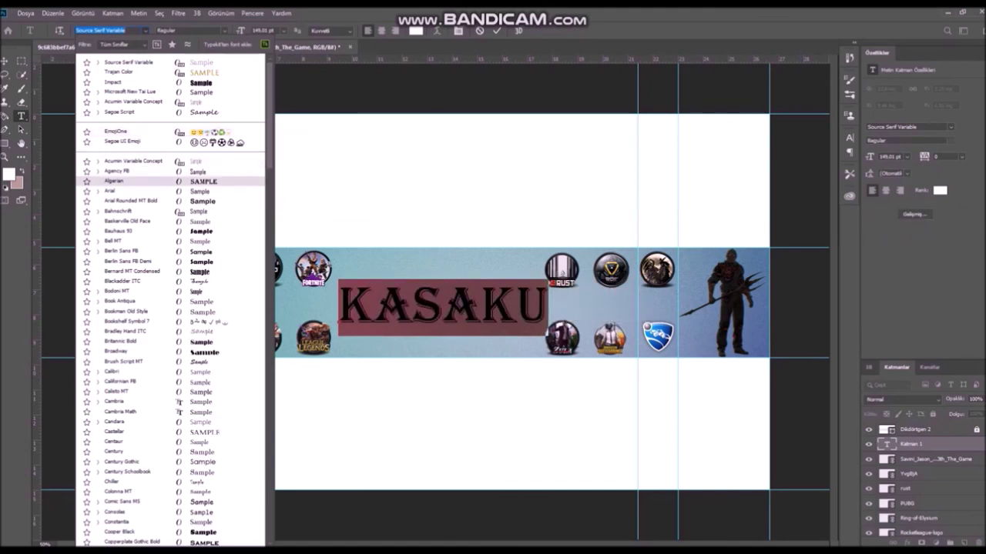